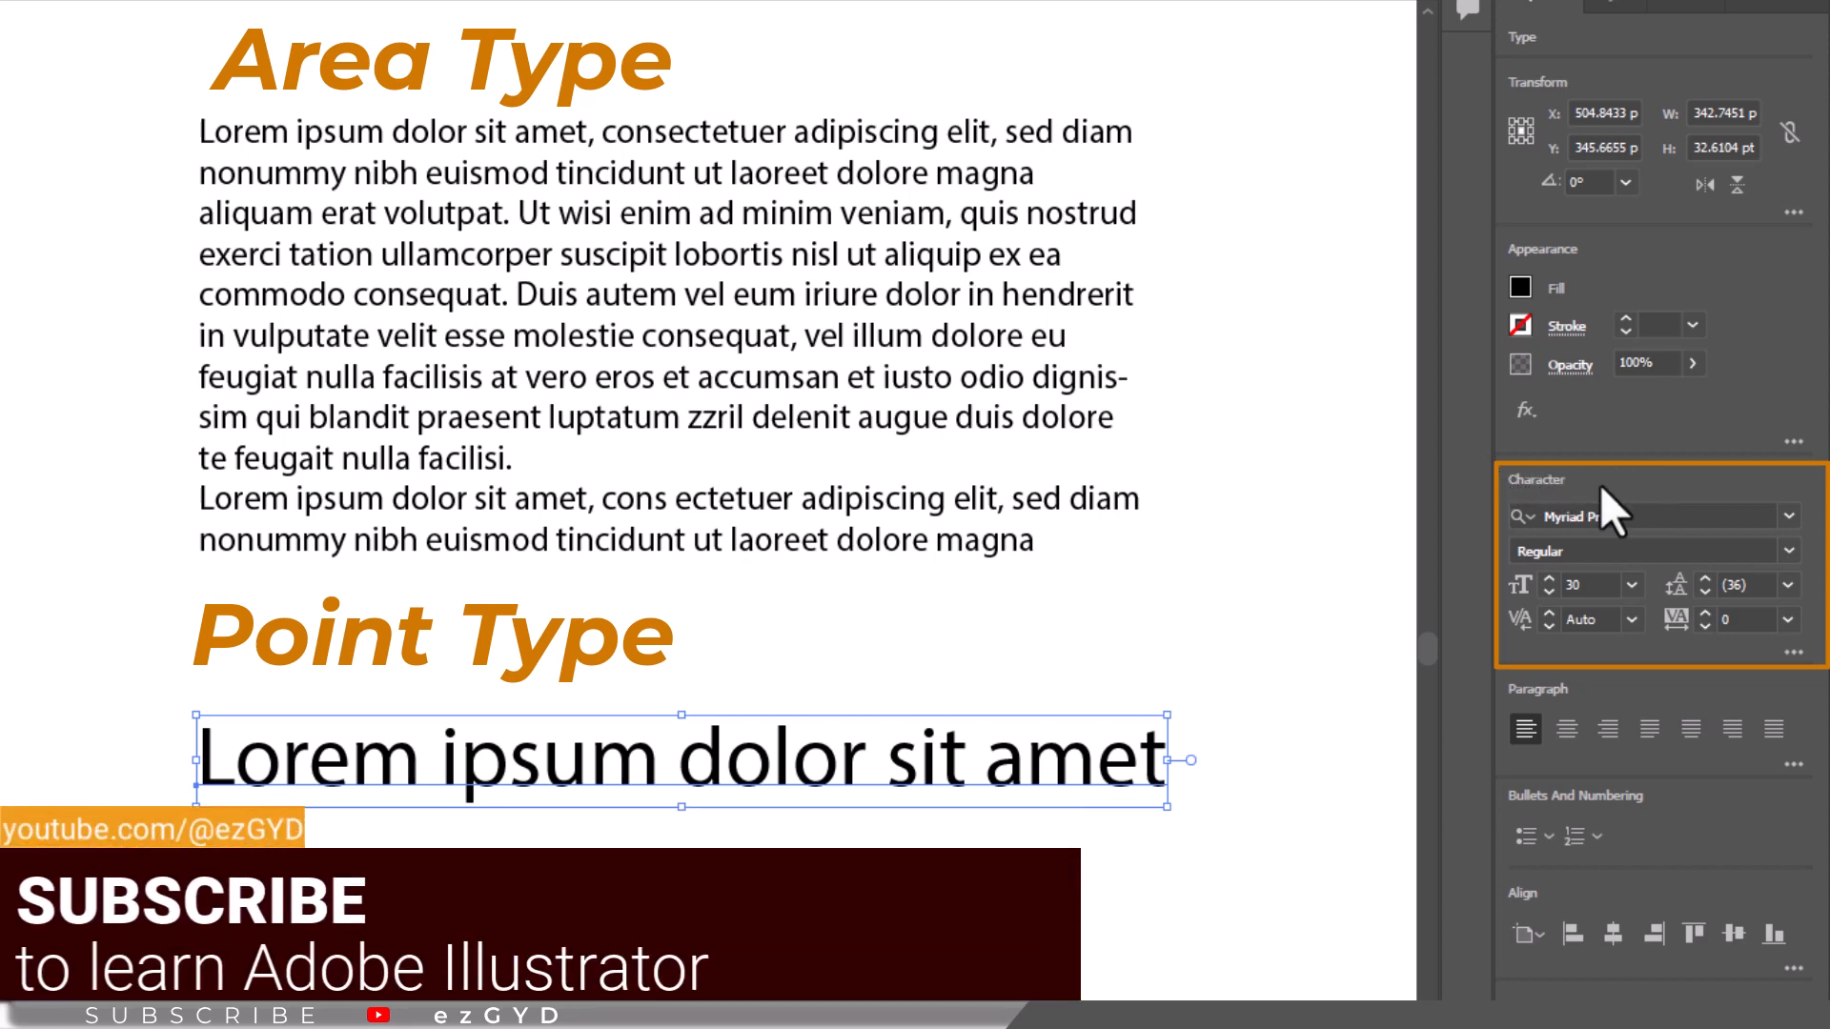
Step: Place the text cursor in the area type paragraph and in the point type line, and select the paragraph as an object
key(t)
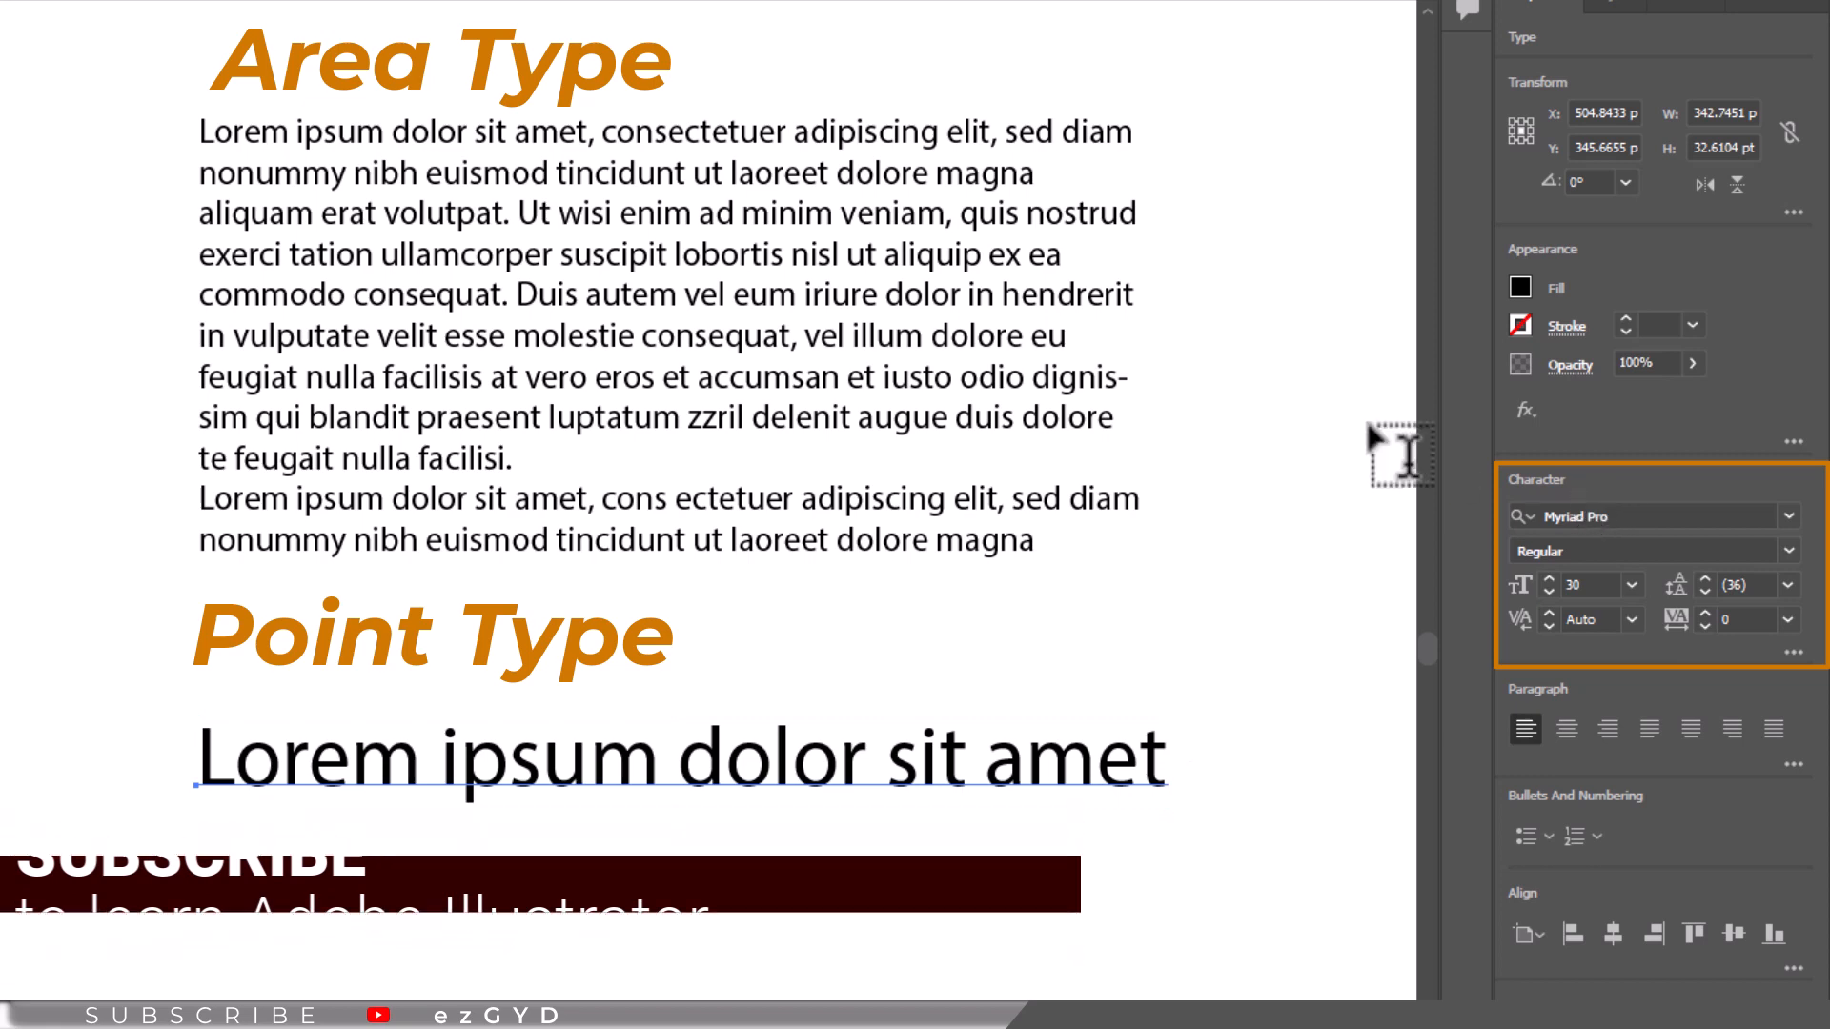
click(1059, 348)
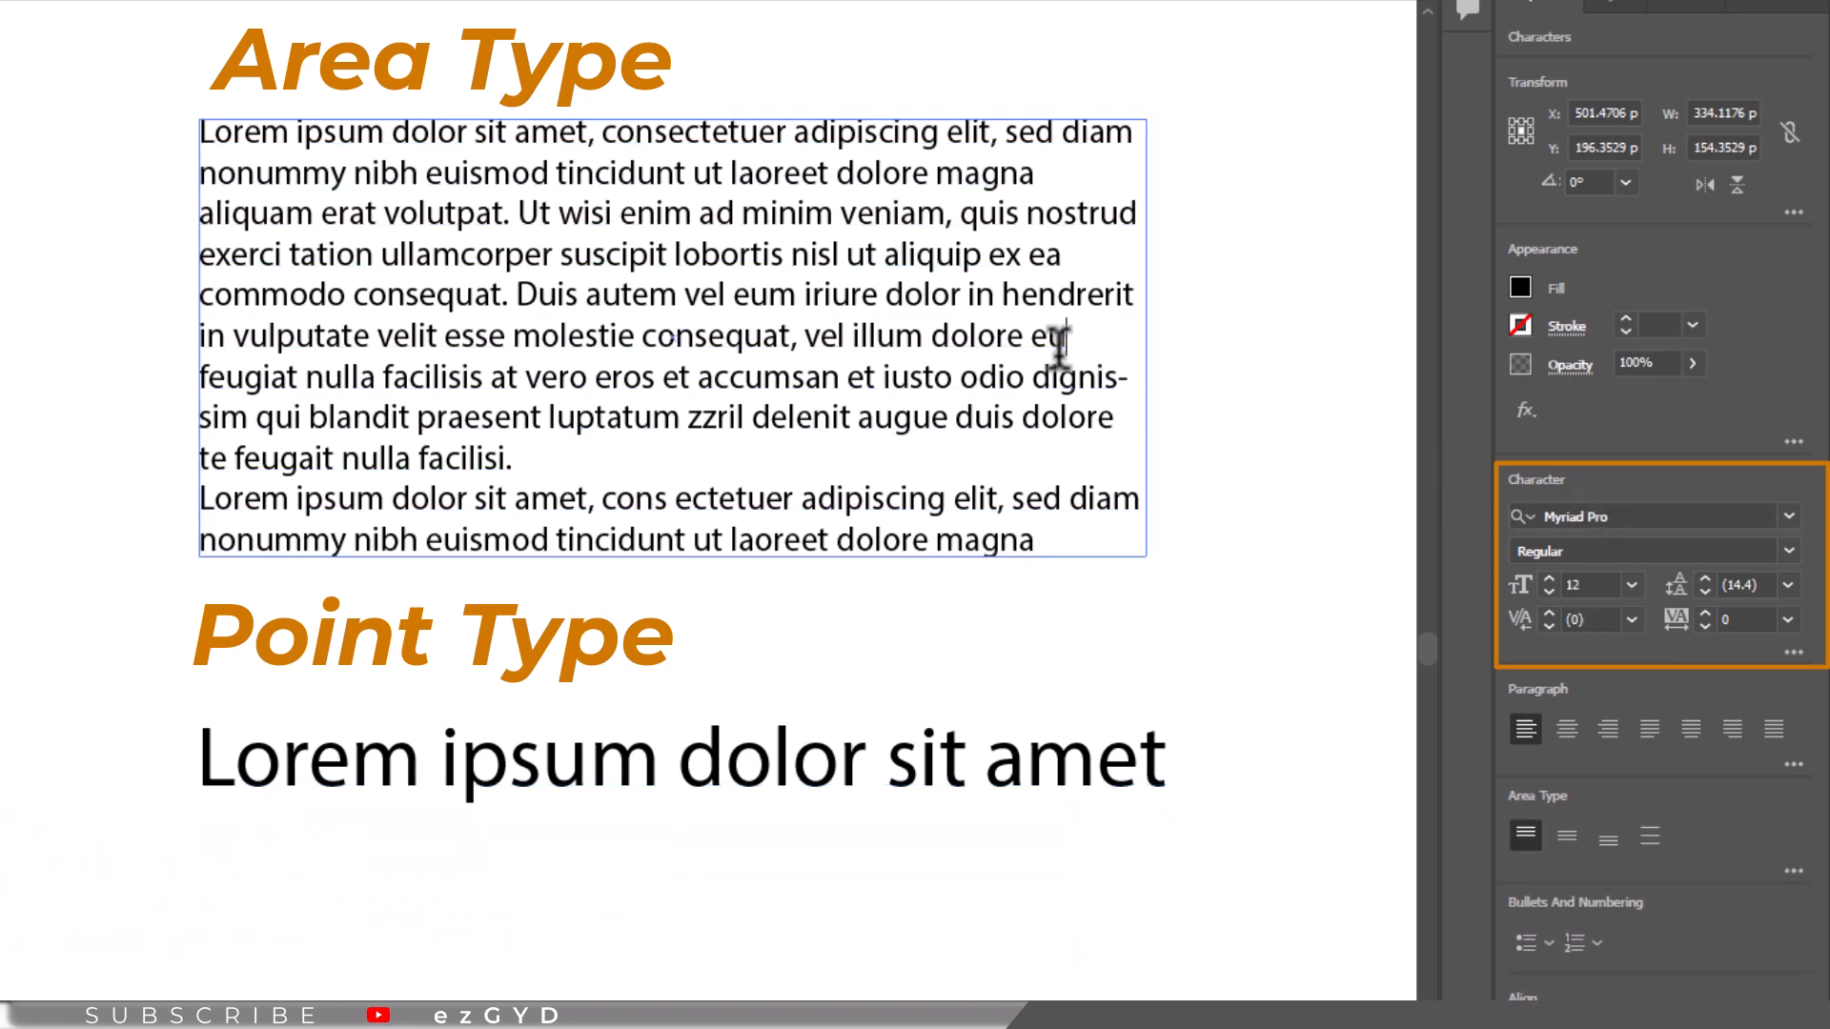
click(1042, 791)
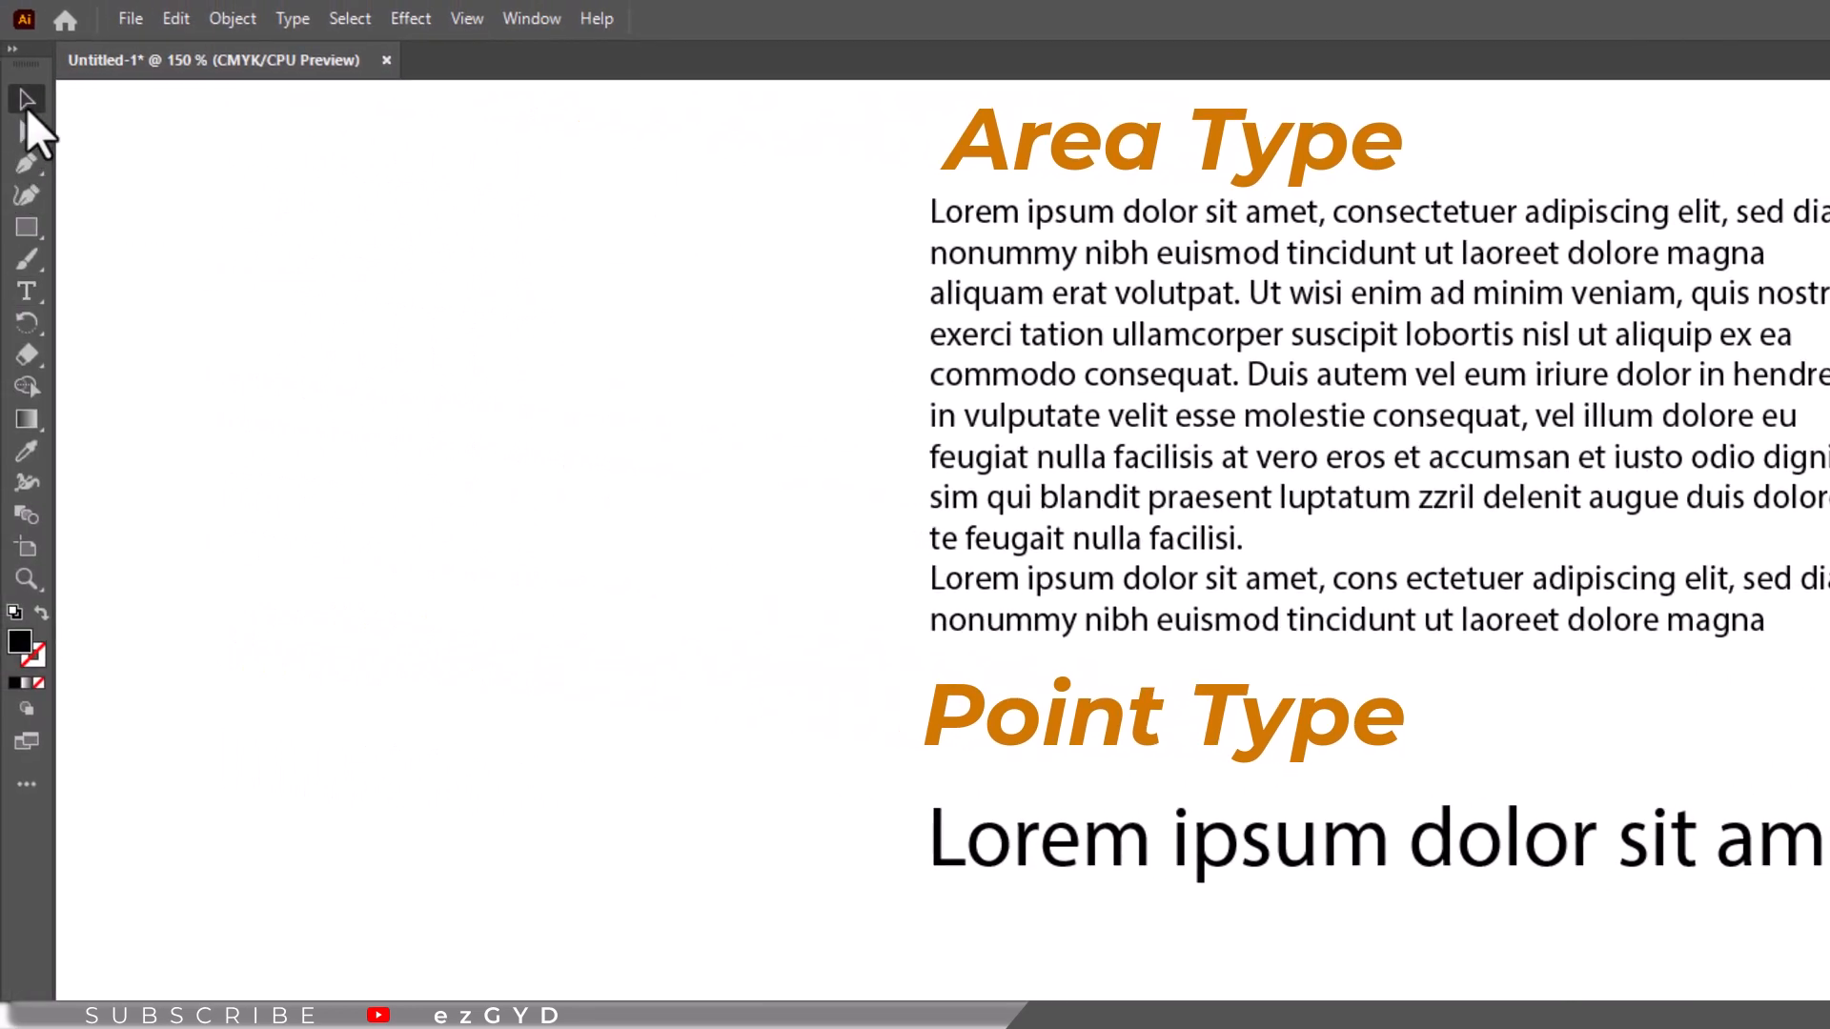
click(25, 101)
click(1041, 494)
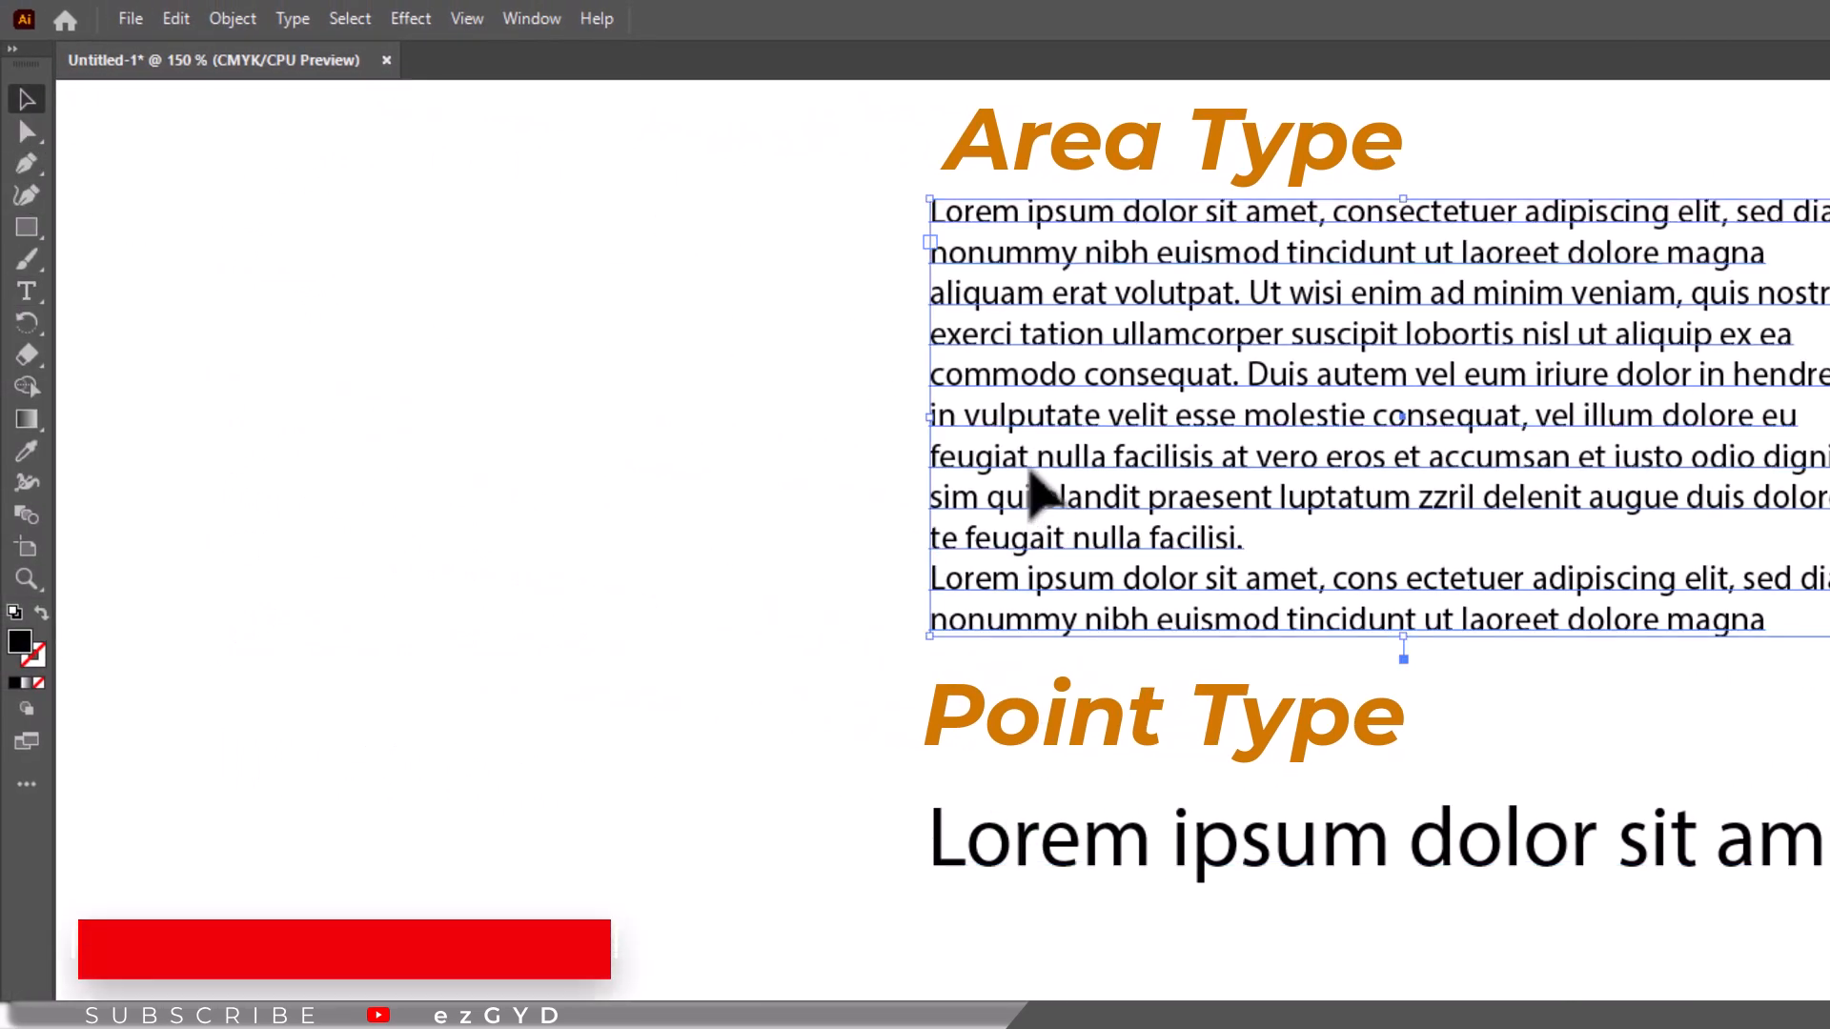
Step: Highlight "Lorem ipsum d" in the point type line with the Type tool, and return to the Selection tool with the line selected
key(t)
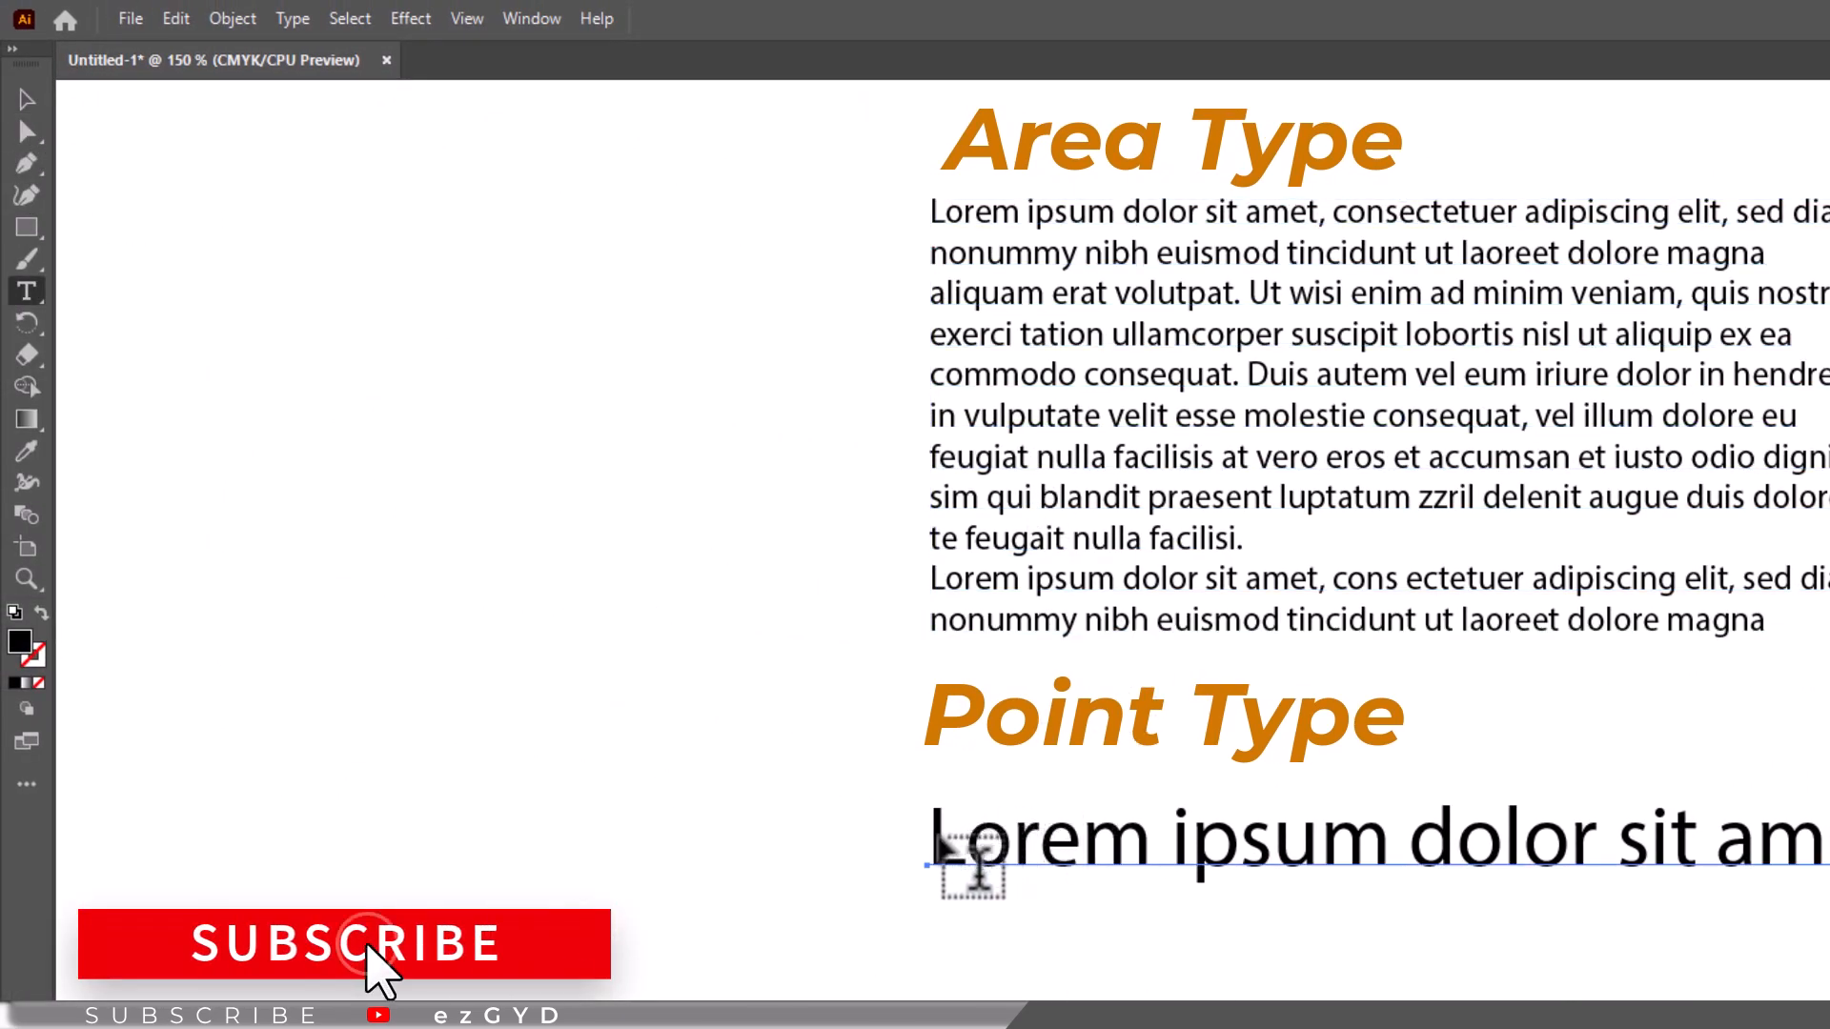
drag(932, 841, 1453, 868)
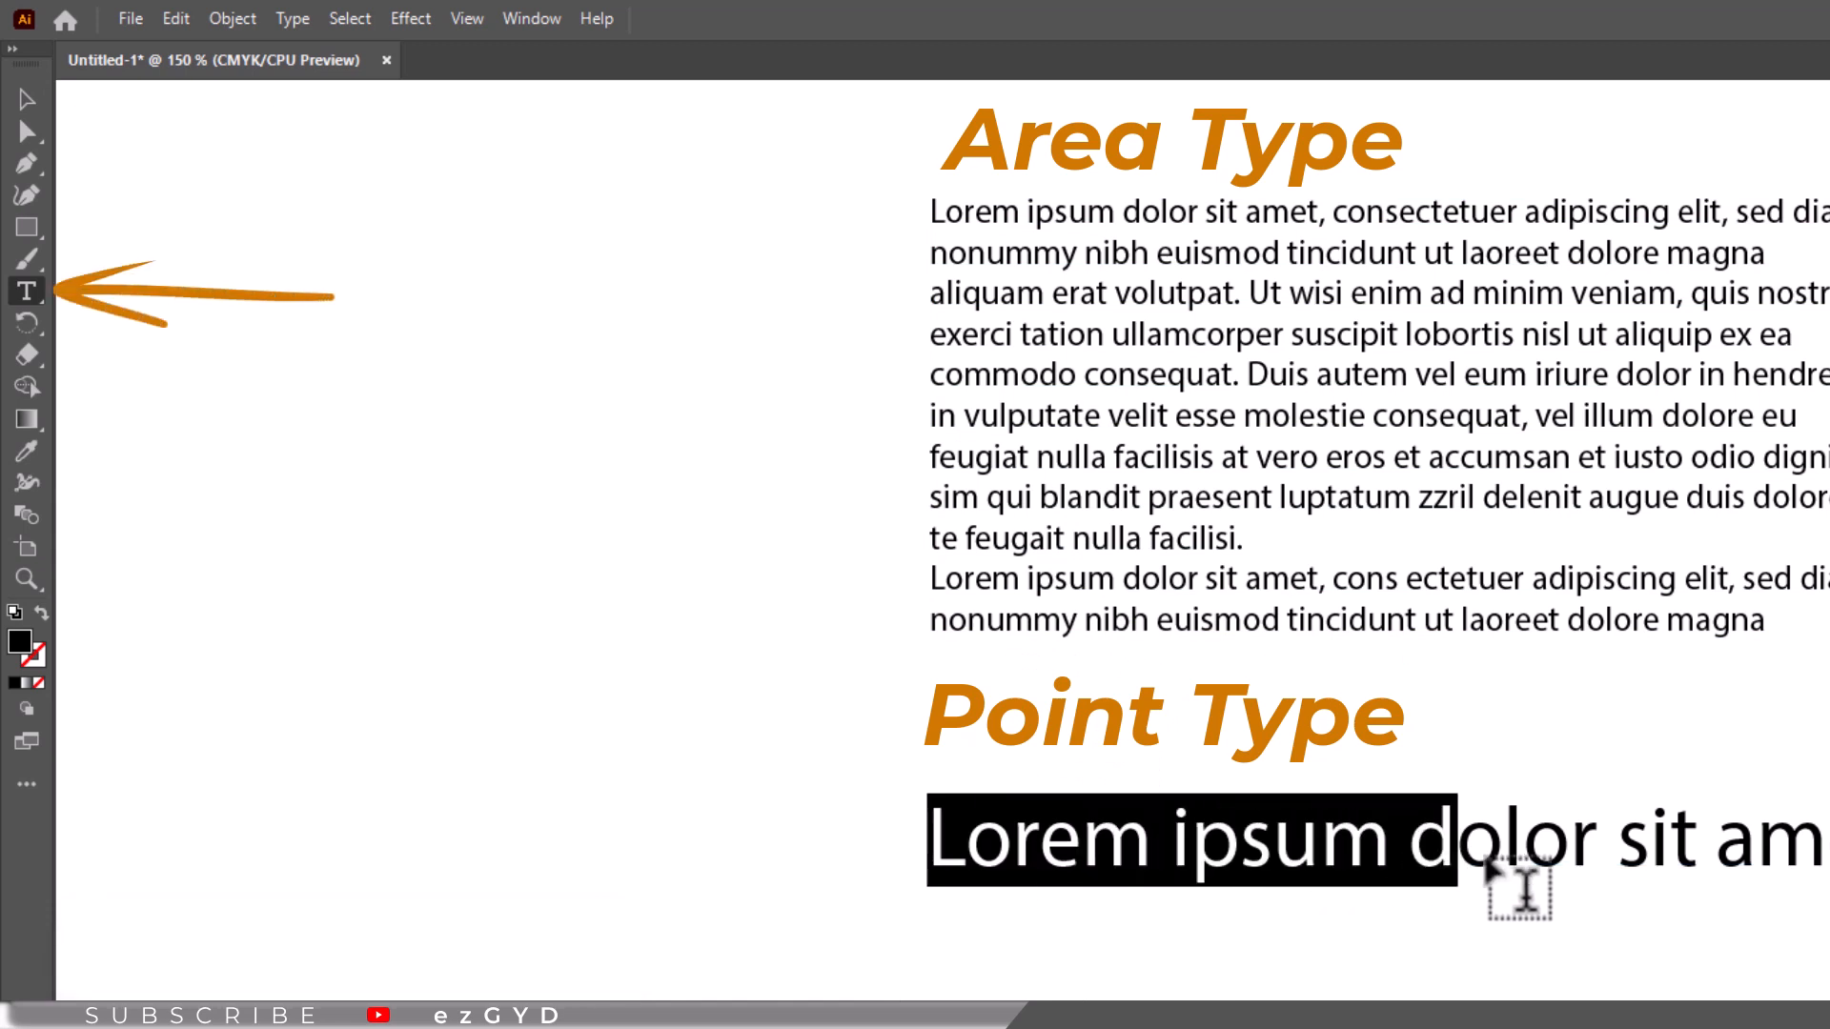
click(27, 99)
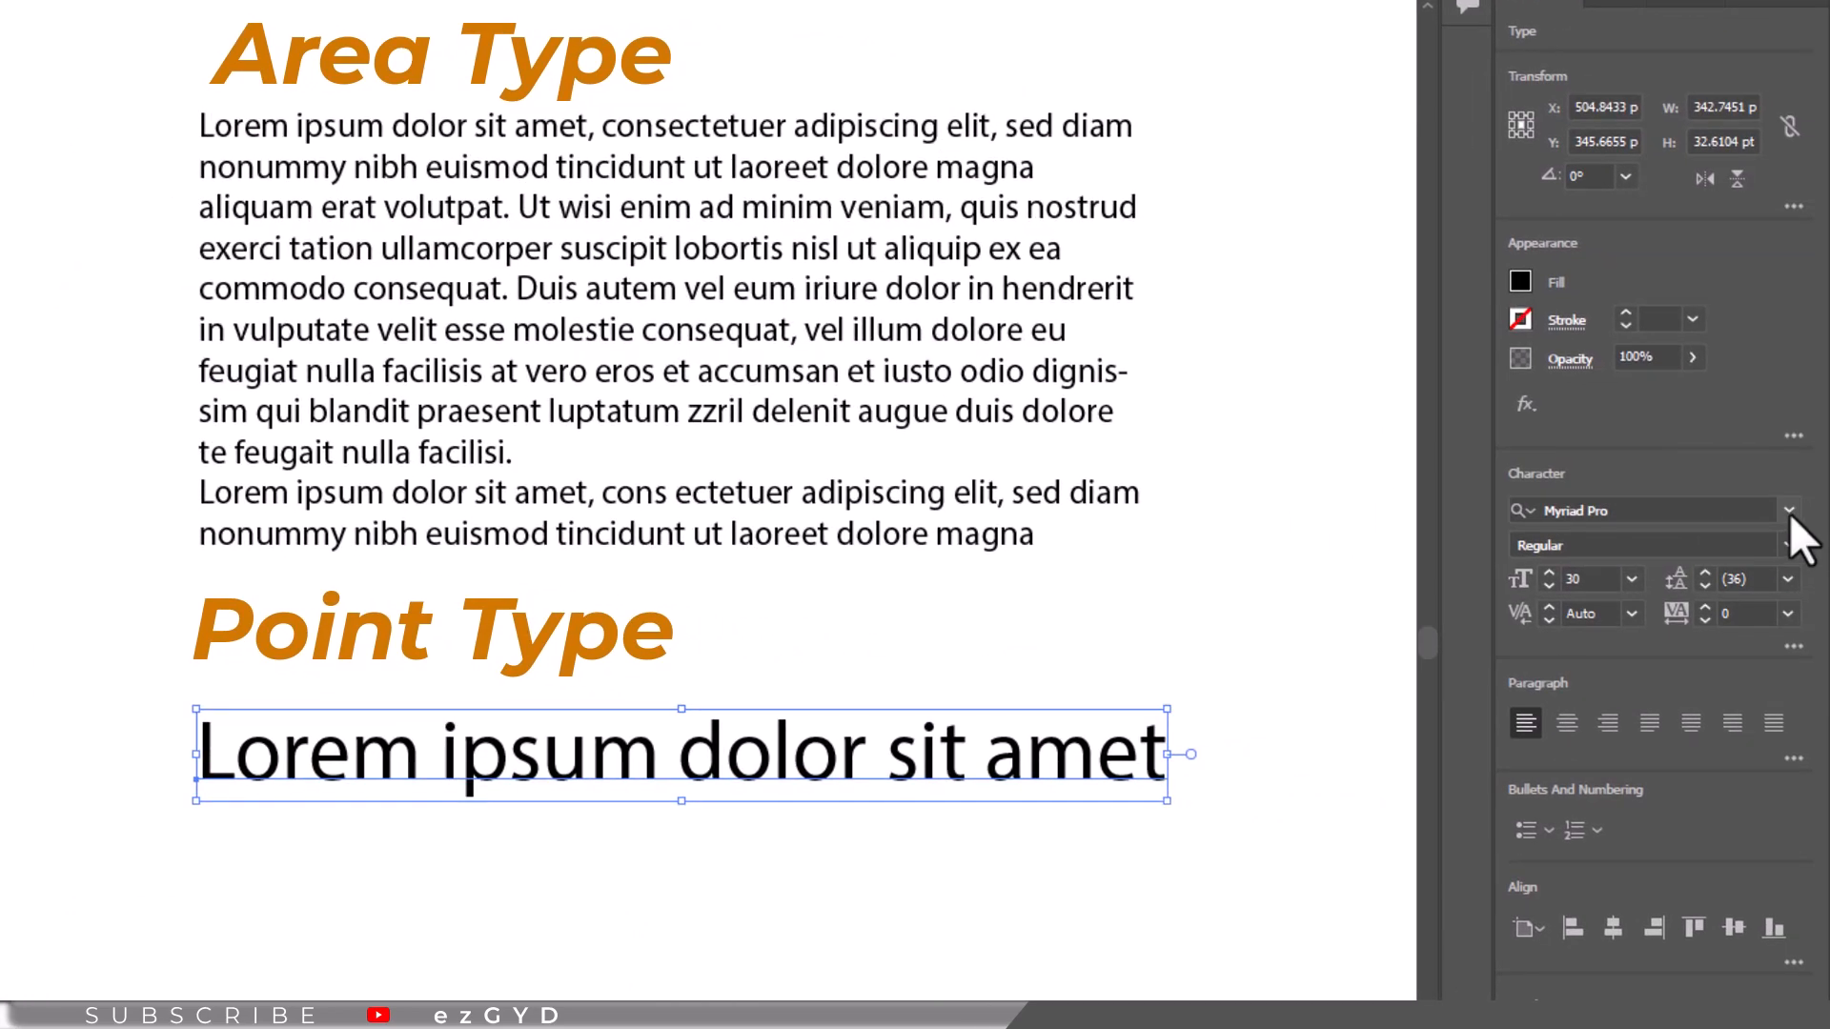
Step: Dismiss the Creative Cloud notice in the font list, search the fonts for "tim", and clear the search
click(1788, 513)
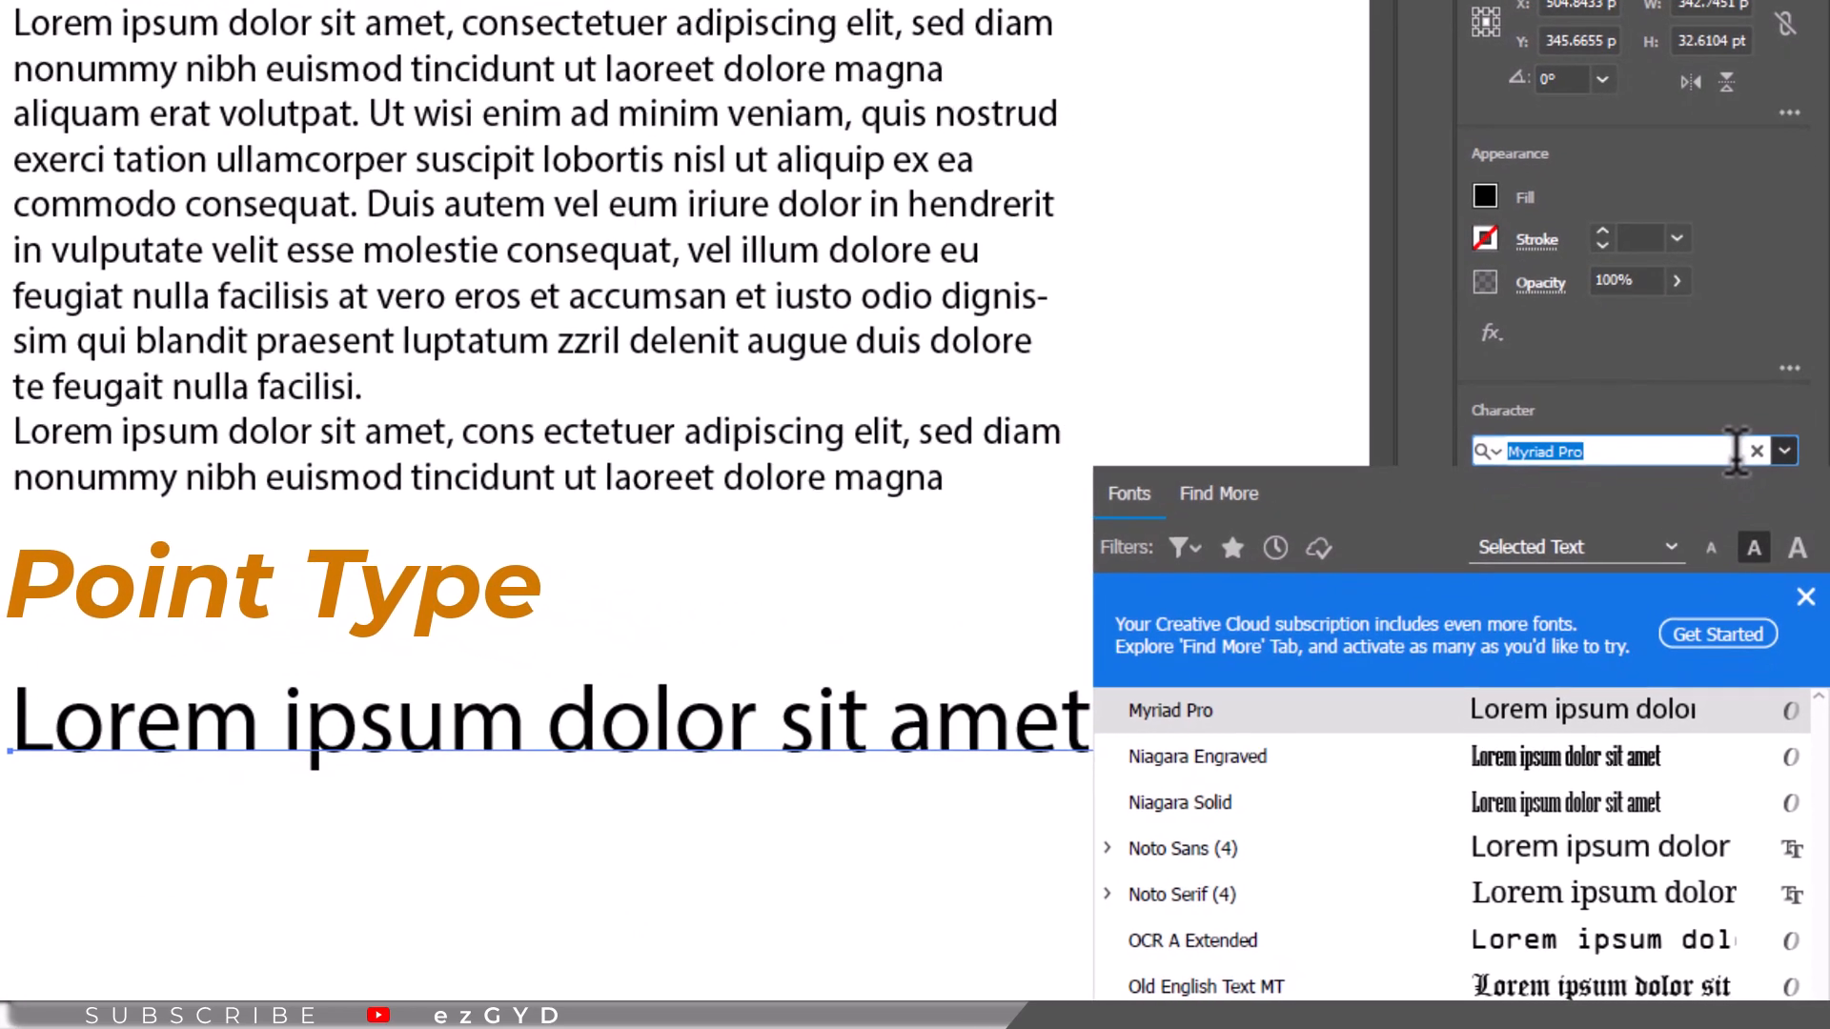
mouse_move(1816, 634)
click(1805, 597)
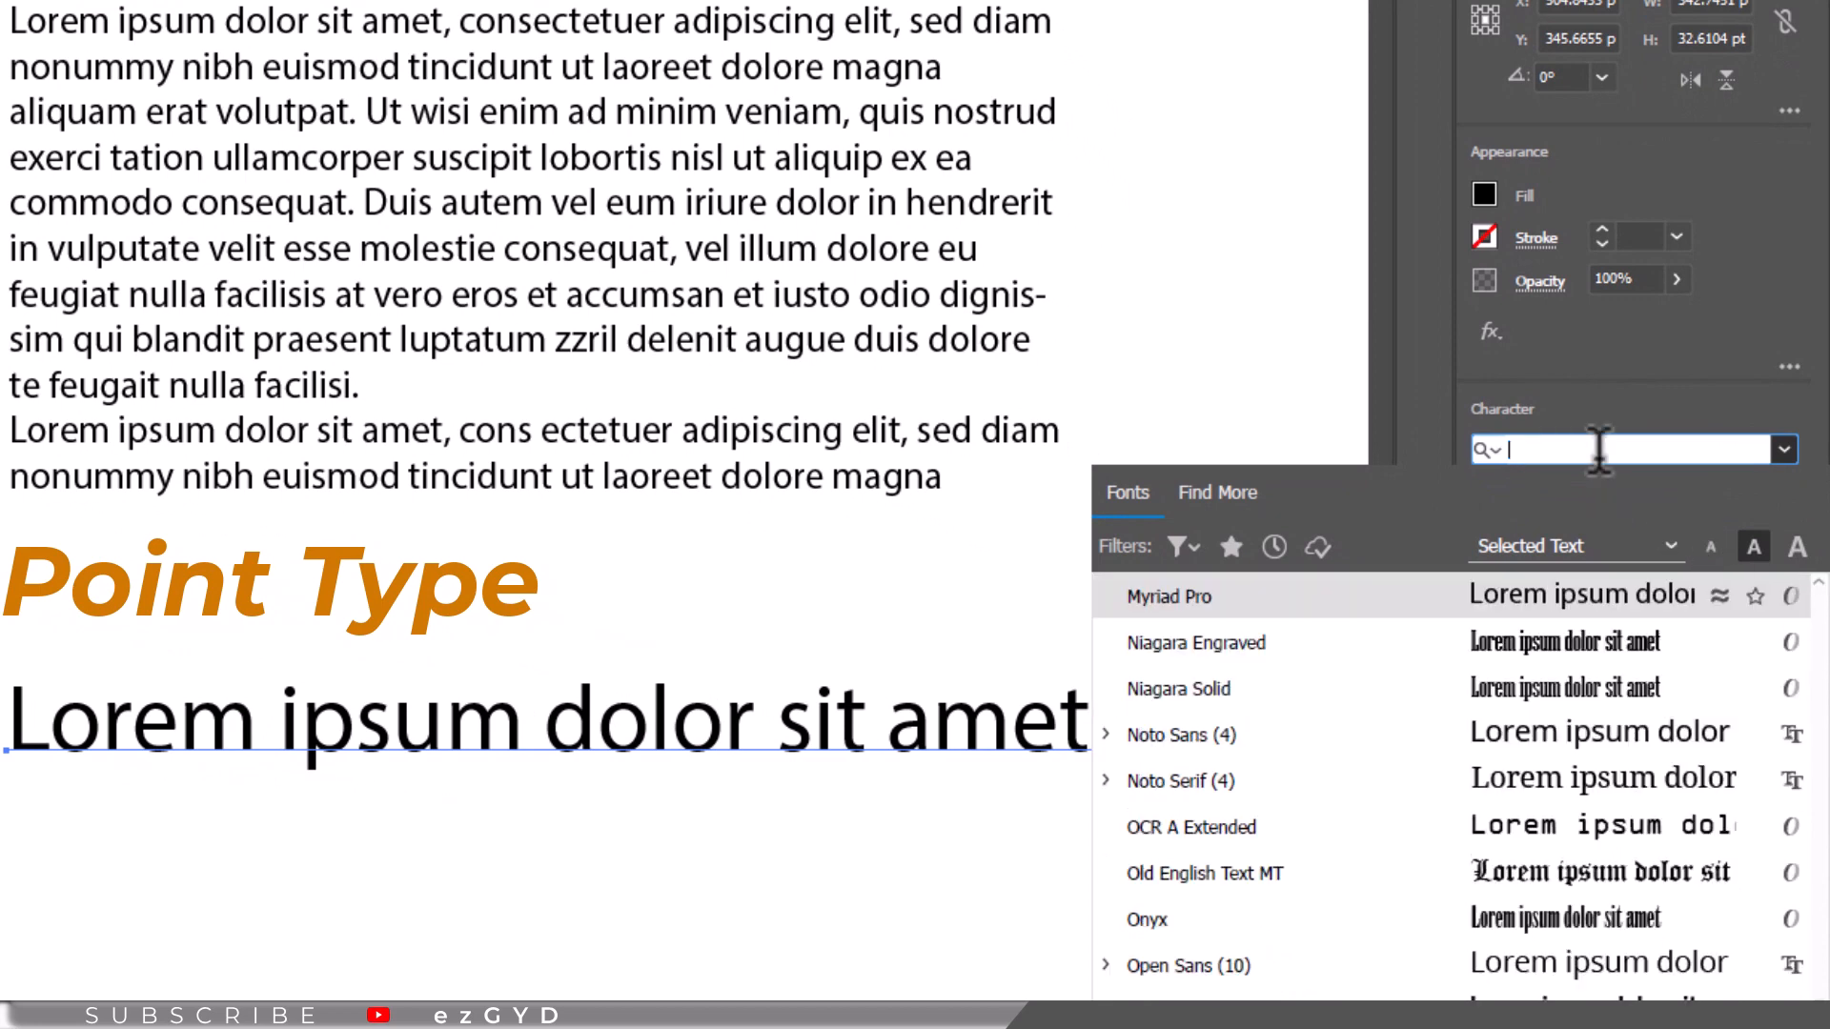
text(ti)
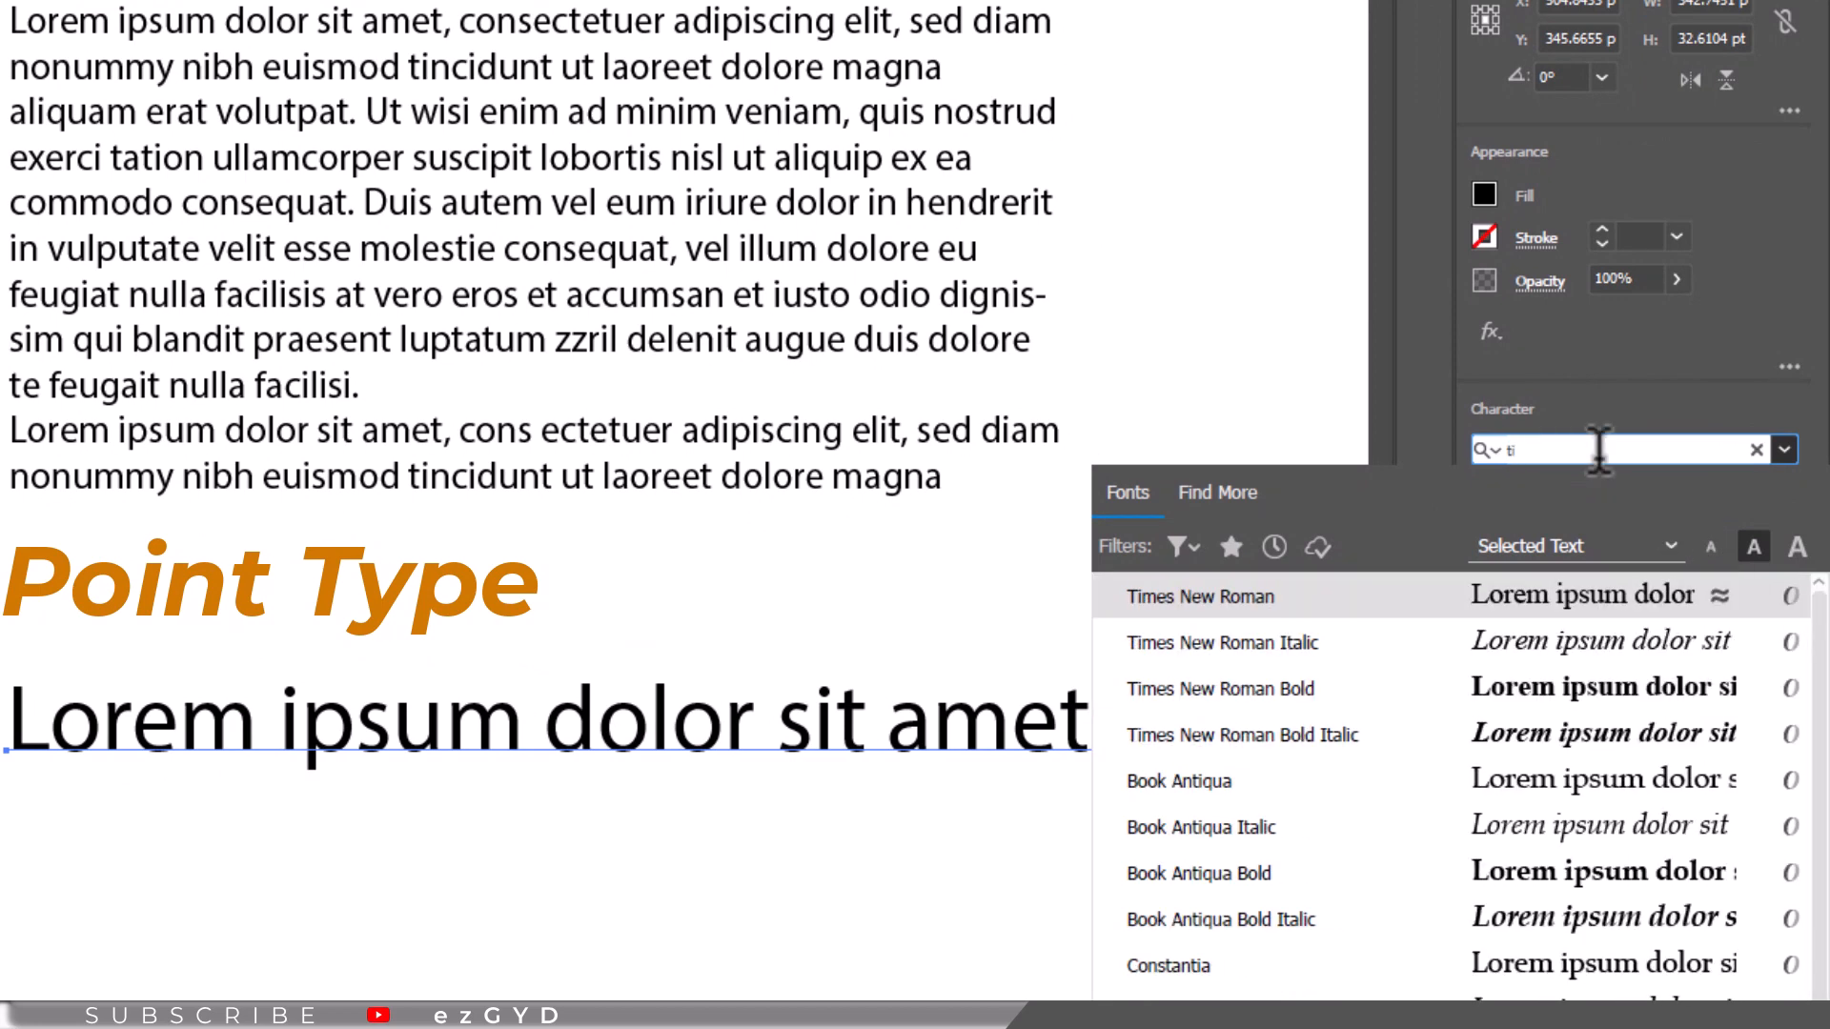
text(m)
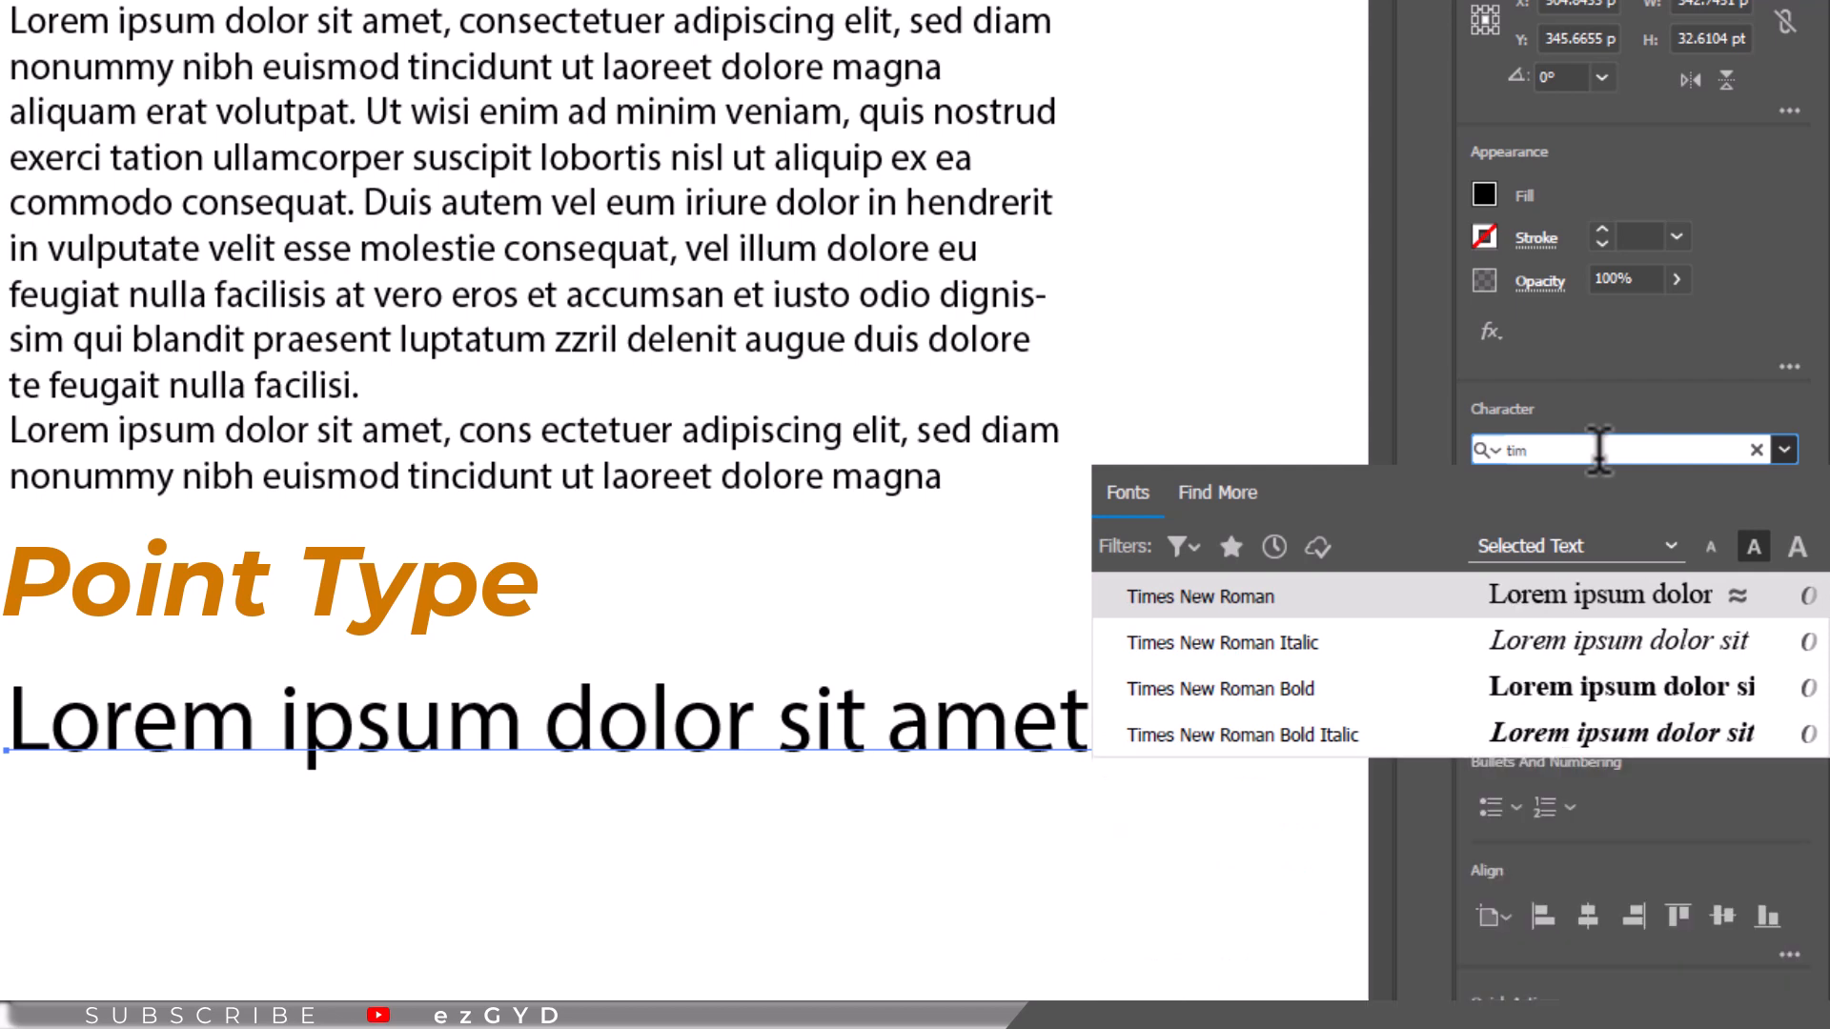
key(BackSpace)
key(BackSpace)
key(BackSpace)
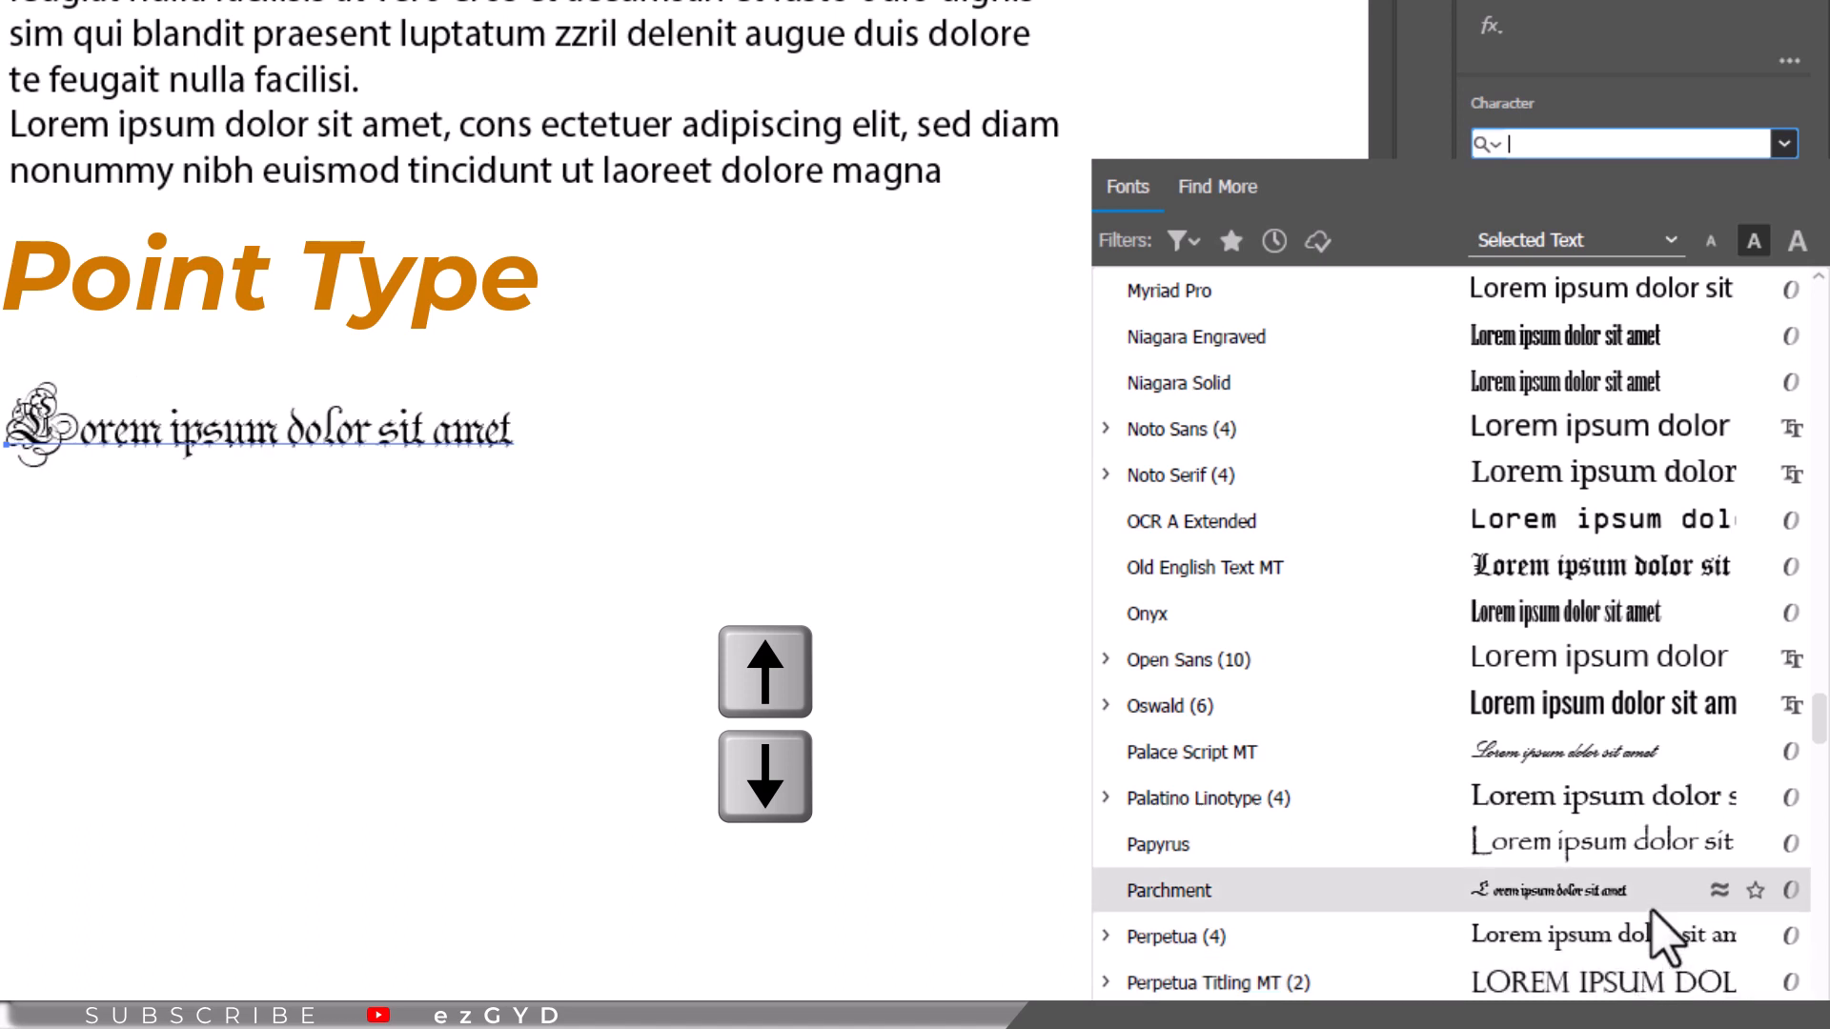
Step: Preview successive fonts from the font list on the point type line and apply Open Sans
key(Down)
key(Down)
key(Down)
key(Down)
key(Down)
key(Down)
key(Down)
key(Down)
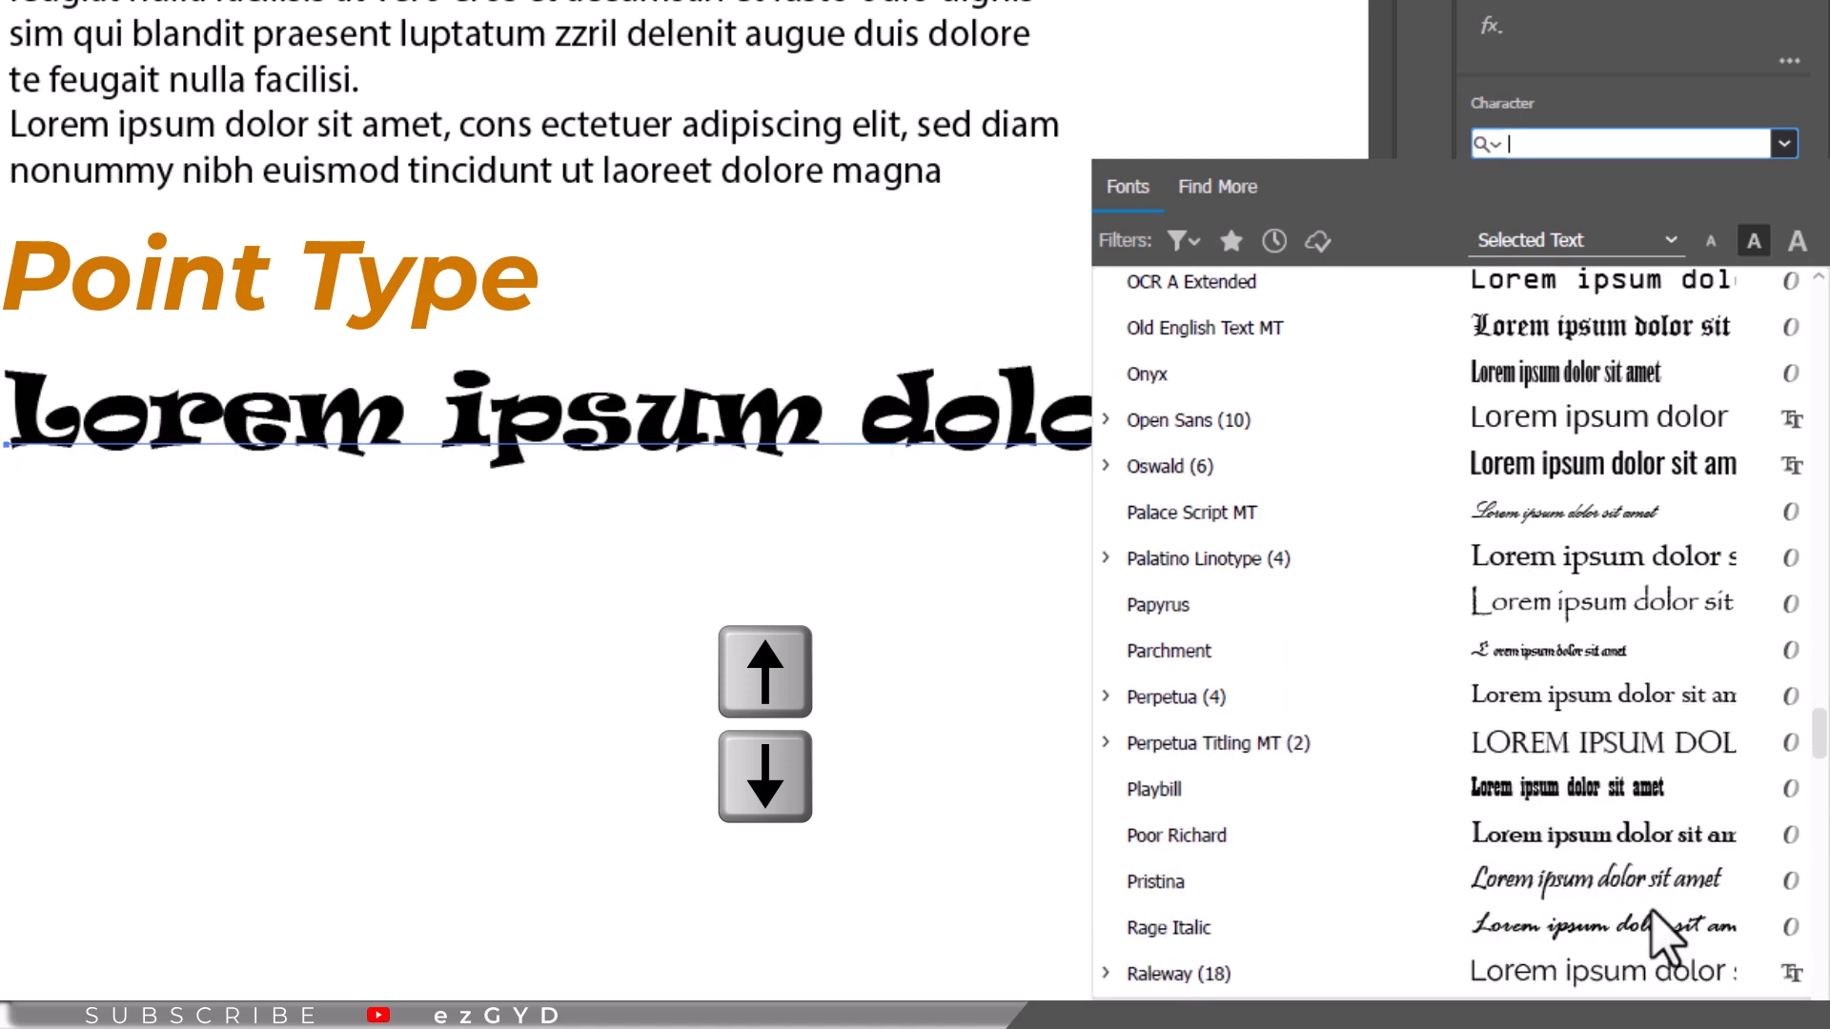
key(Down)
key(Down)
key(Down)
key(Down)
key(Down)
key(Down)
key(Down)
key(Down)
key(Down)
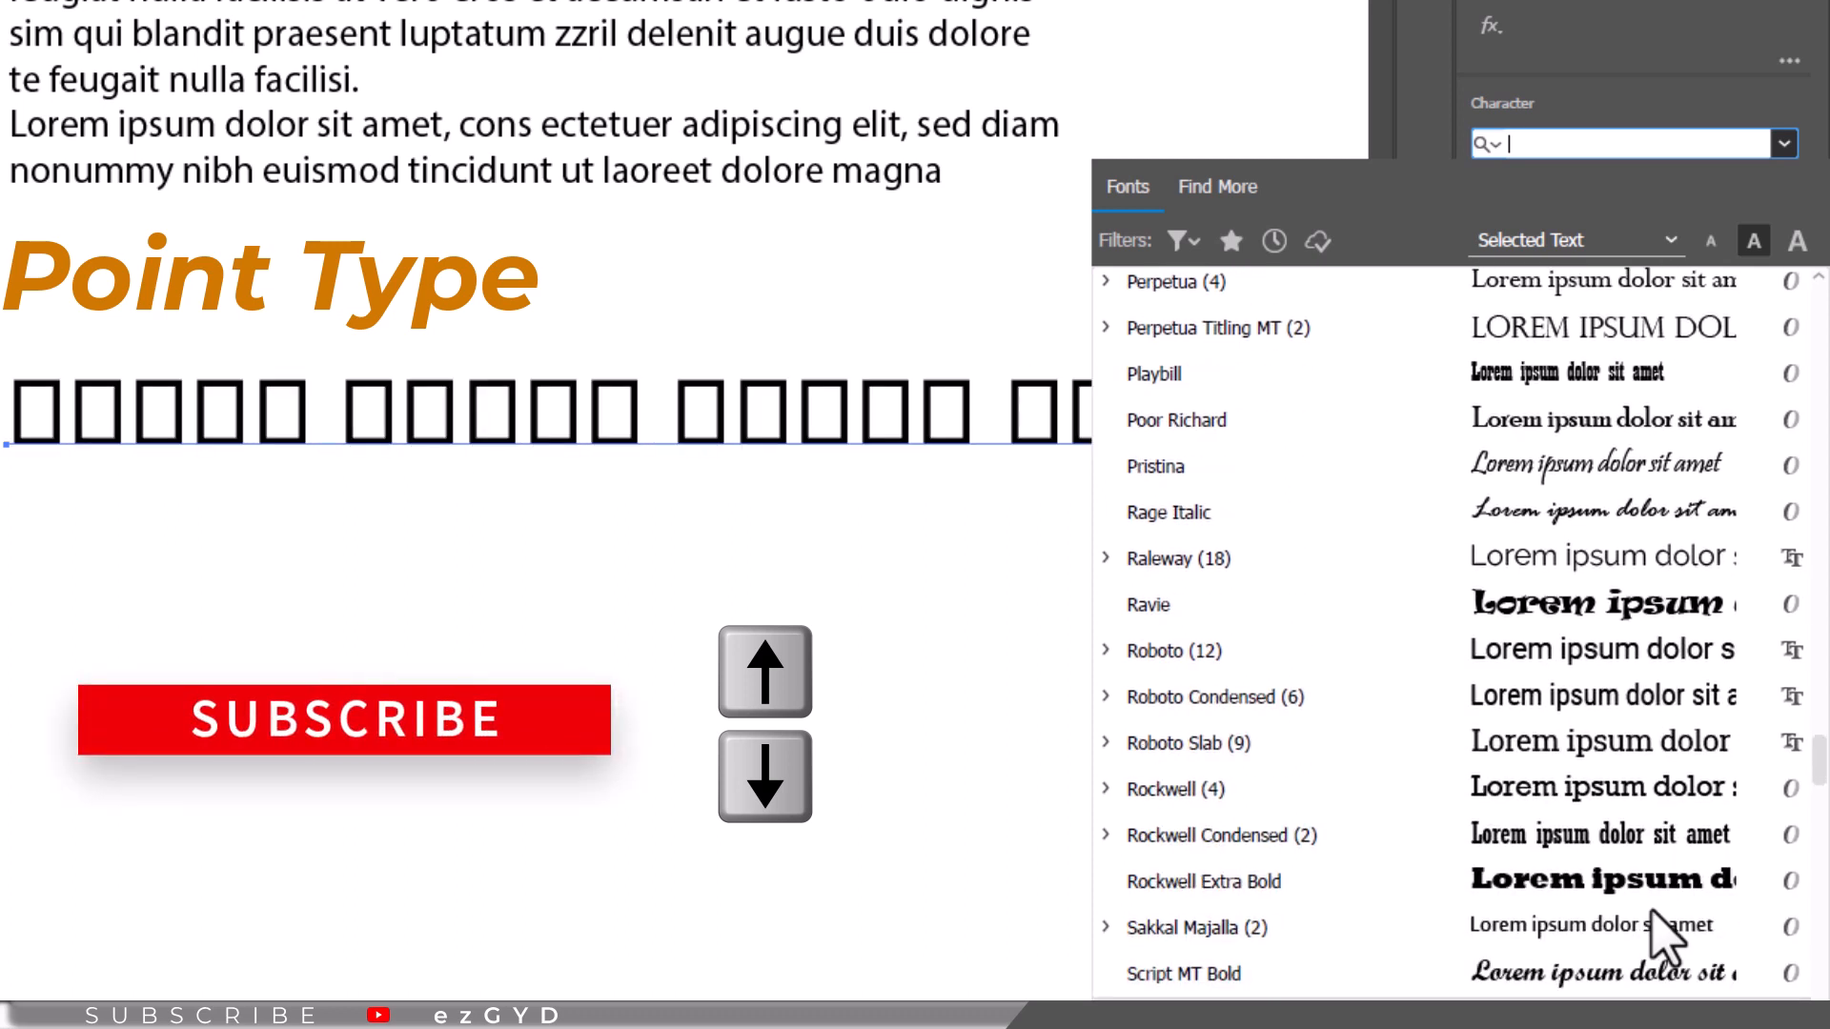
key(Down)
key(Down)
key(Down)
key(Down)
key(Down)
key(Down)
key(Down)
key(Down)
key(Down)
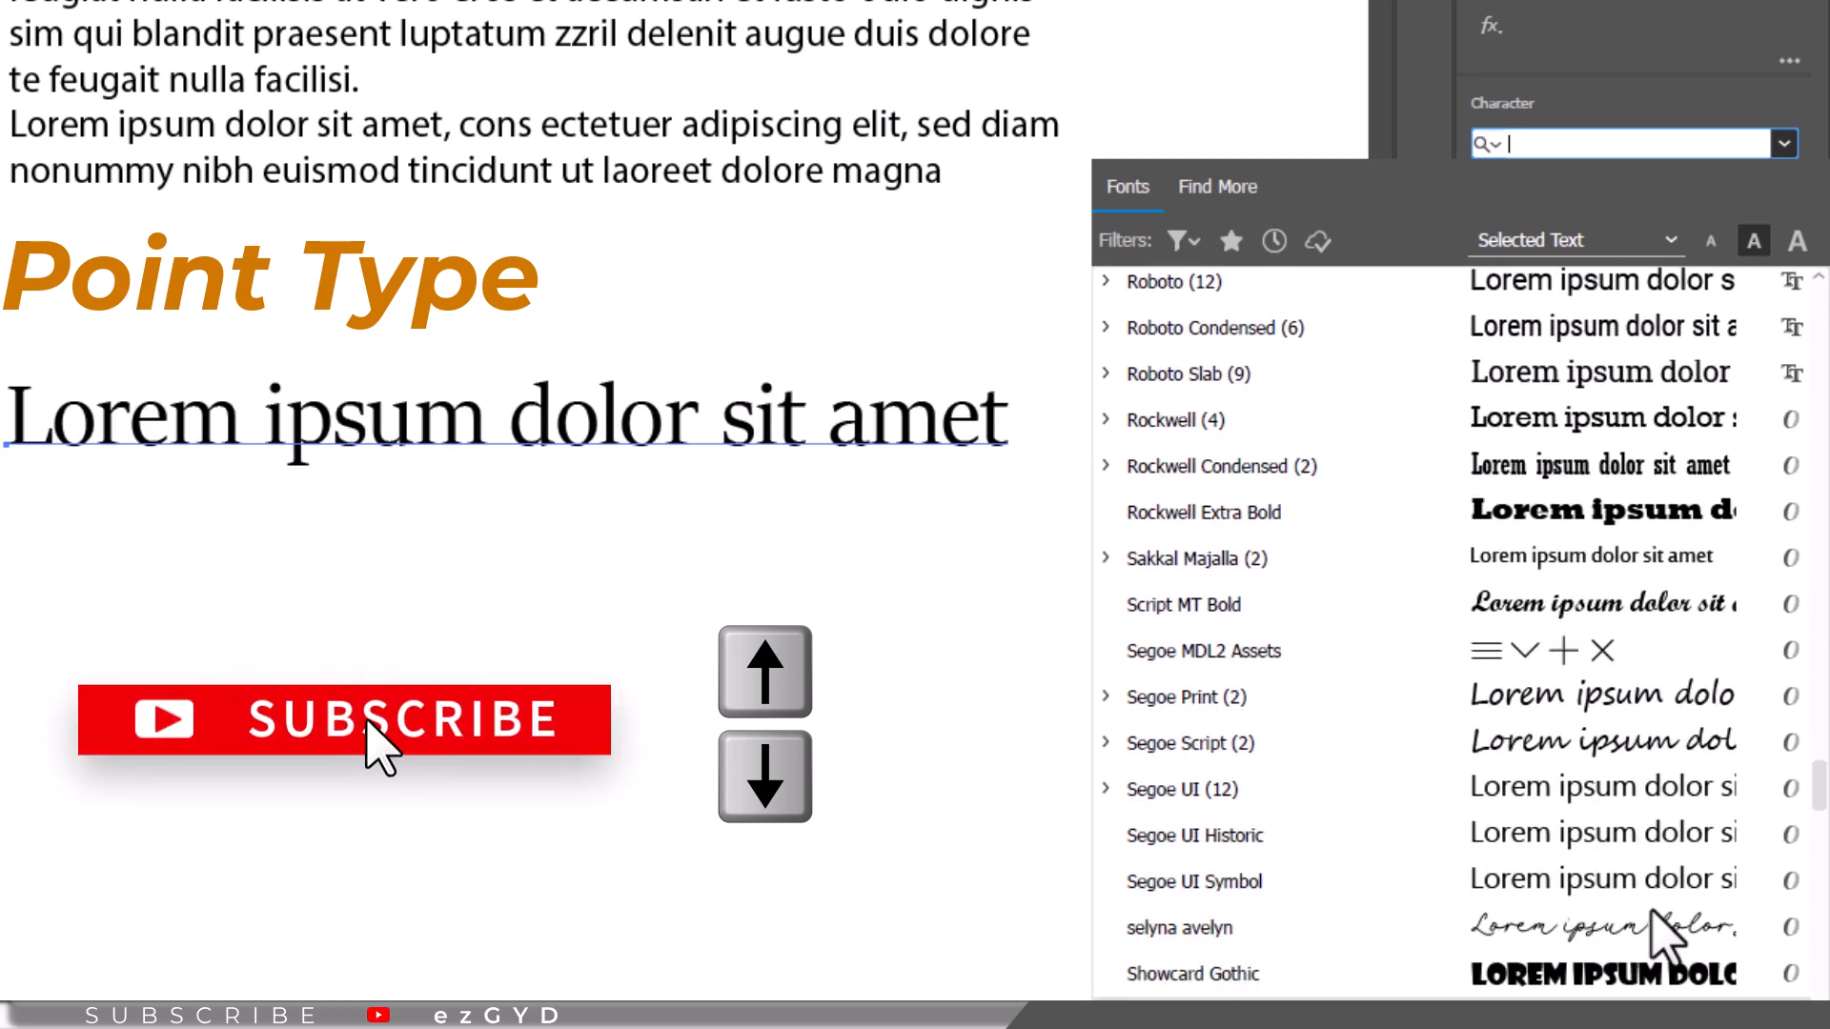
key(Down)
key(Down)
key(Down)
key(Down)
key(Down)
key(Down)
key(Down)
key(Down)
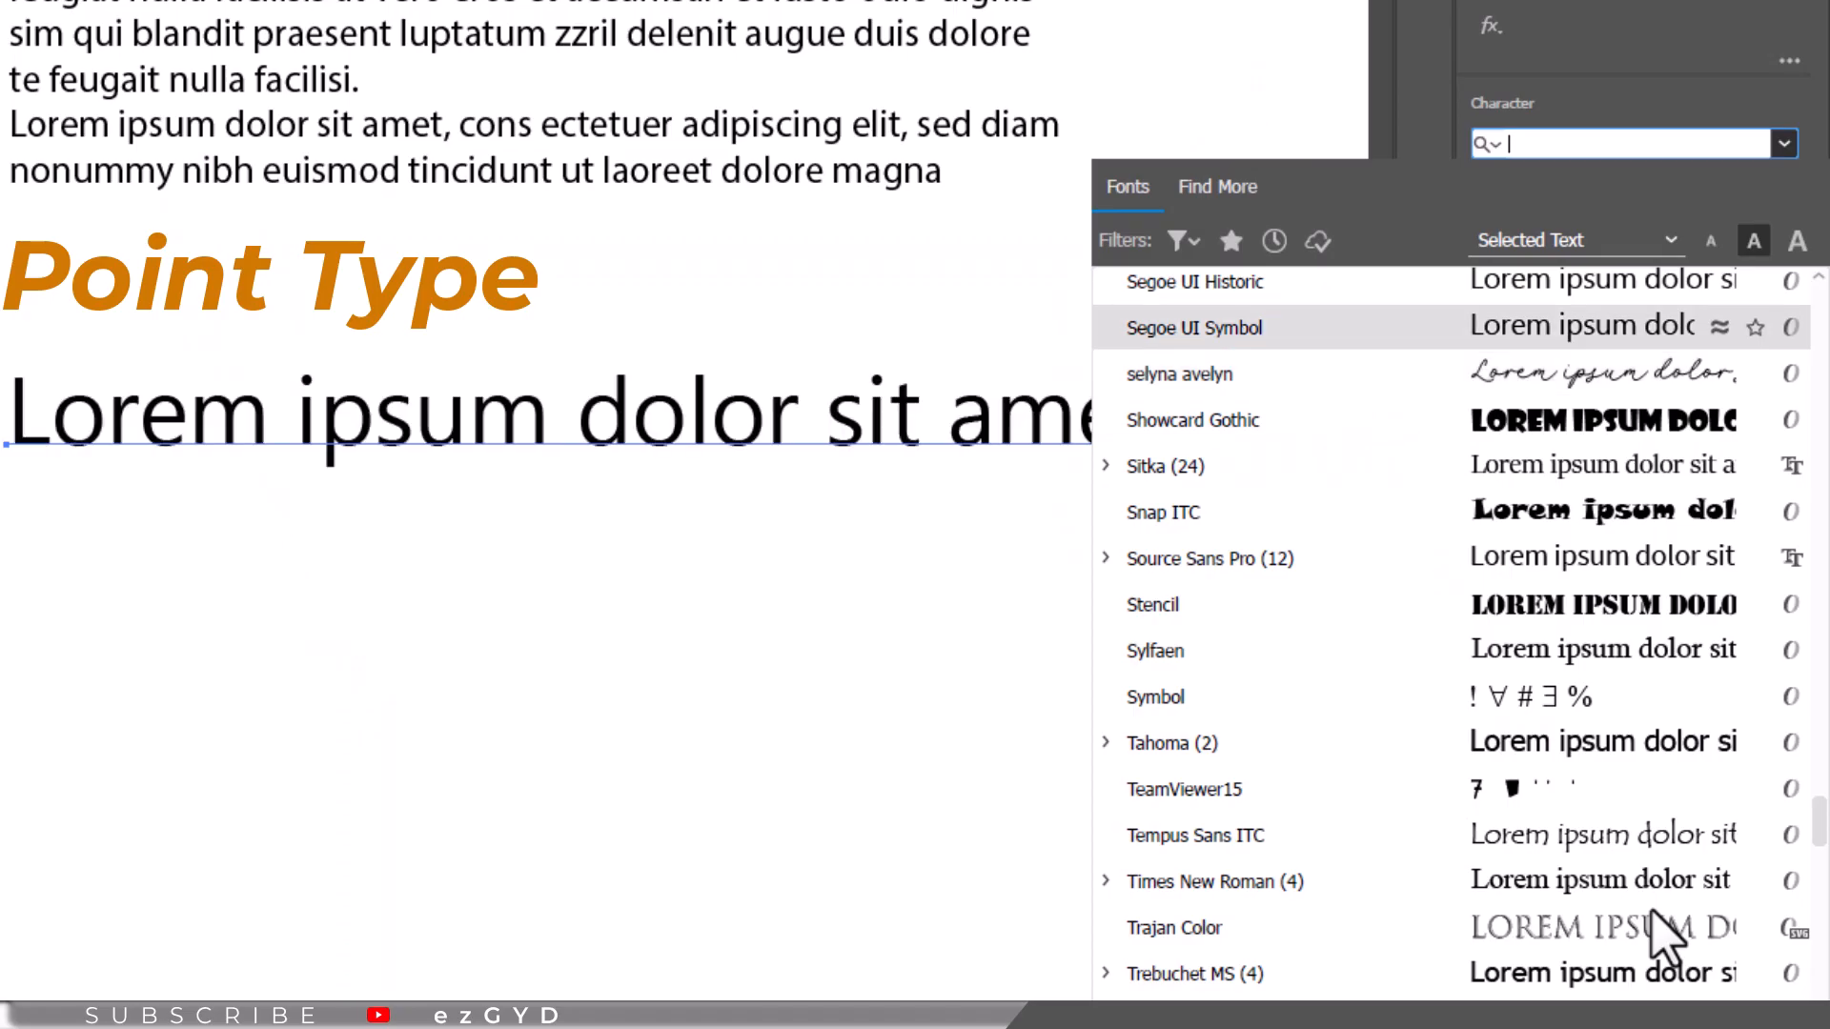
key(Up)
key(Up)
key(Up)
key(Up)
key(Up)
key(Up)
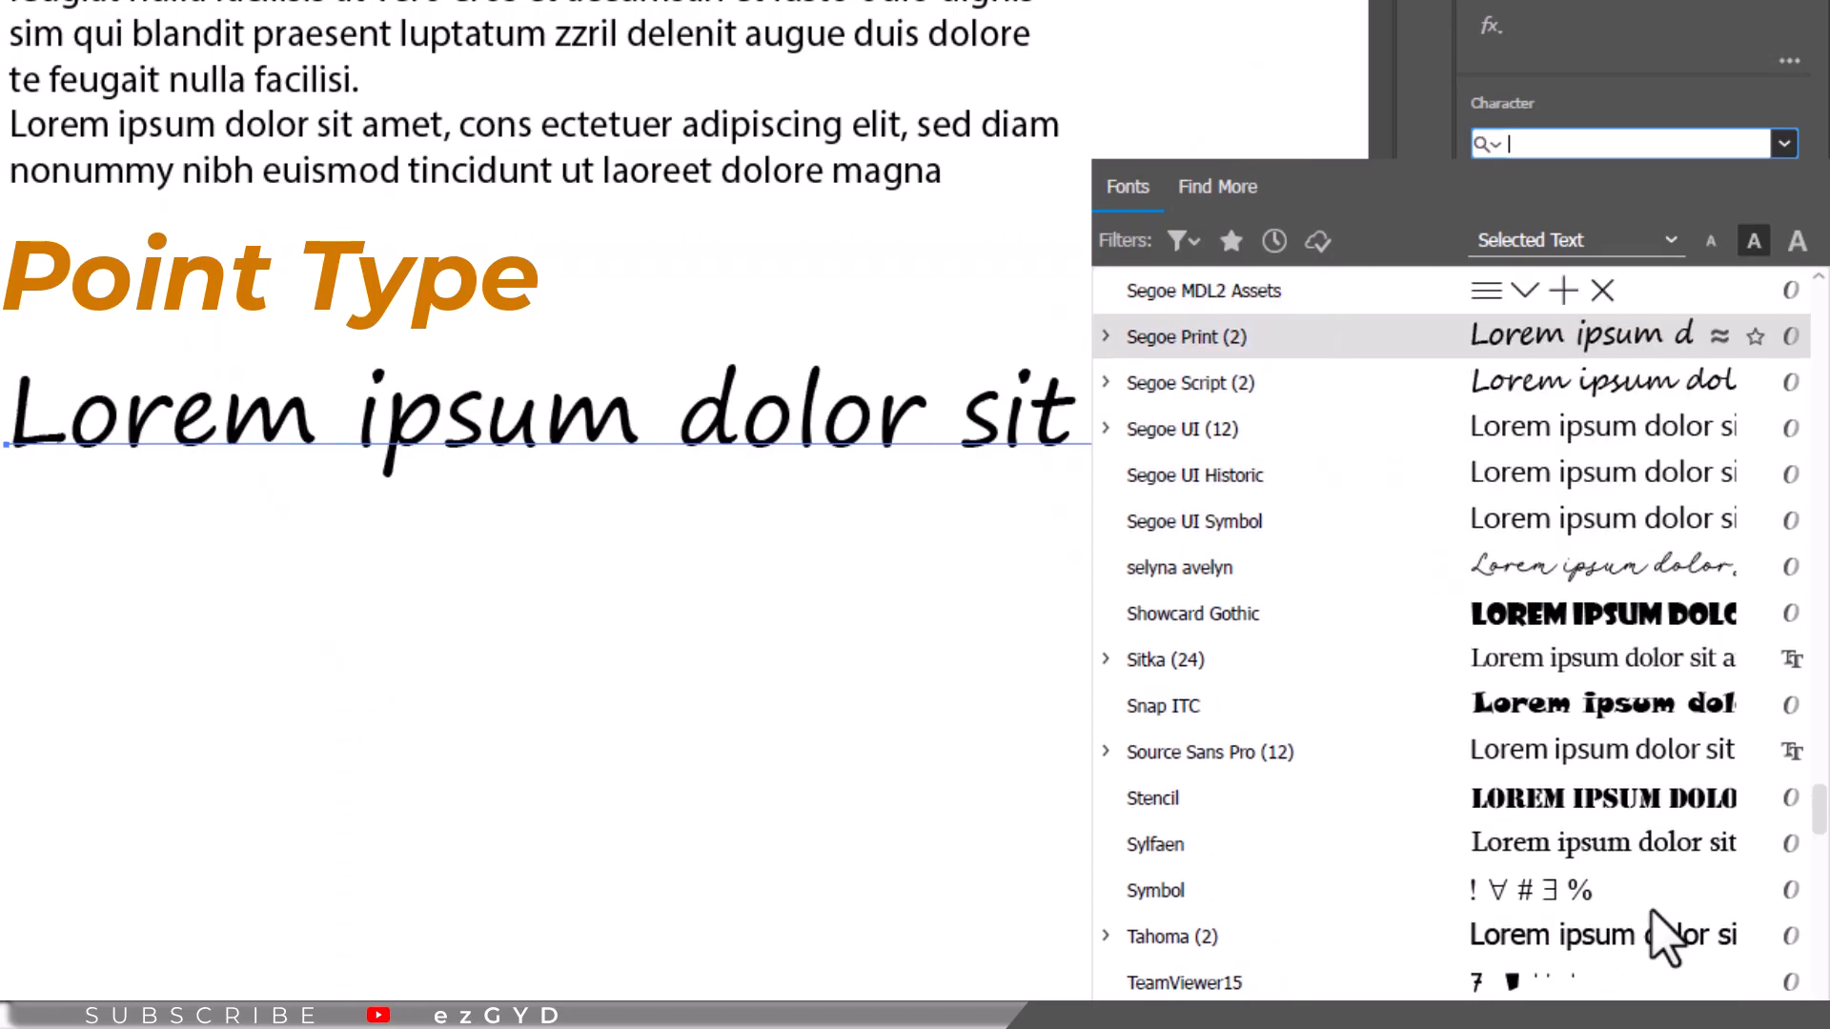
key(Up)
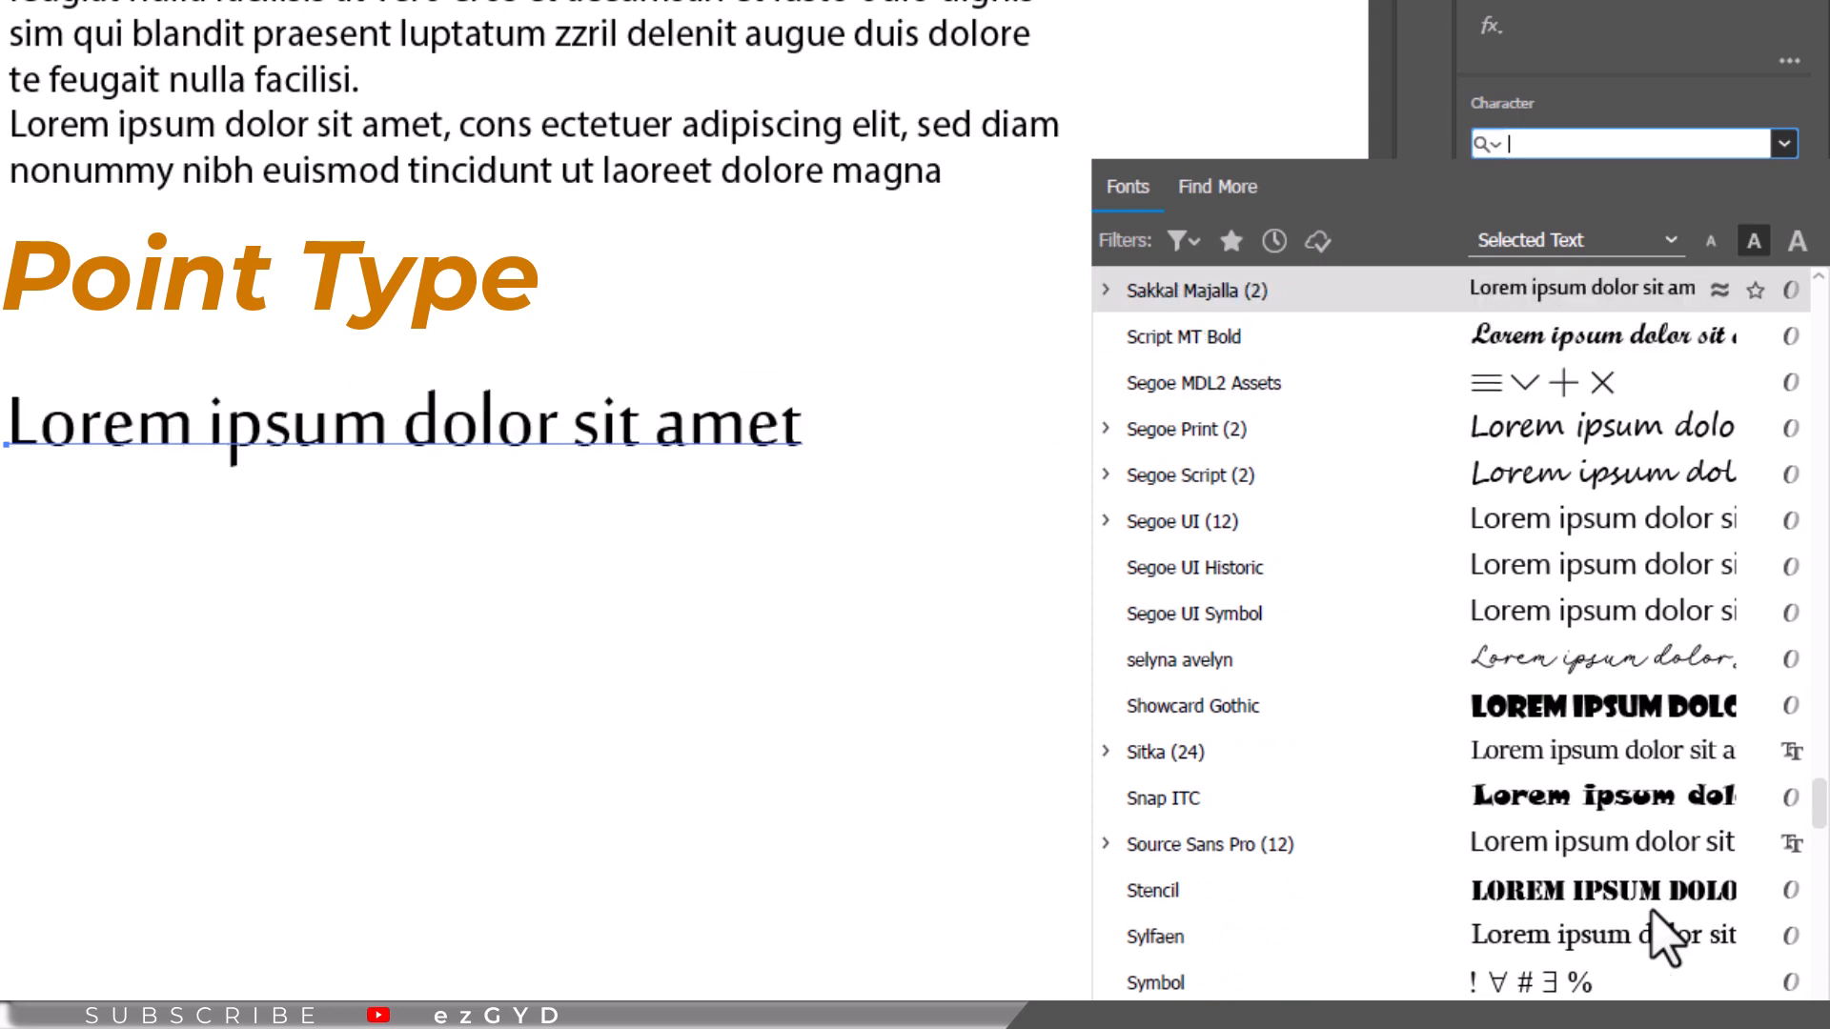
key(Up)
key(Up)
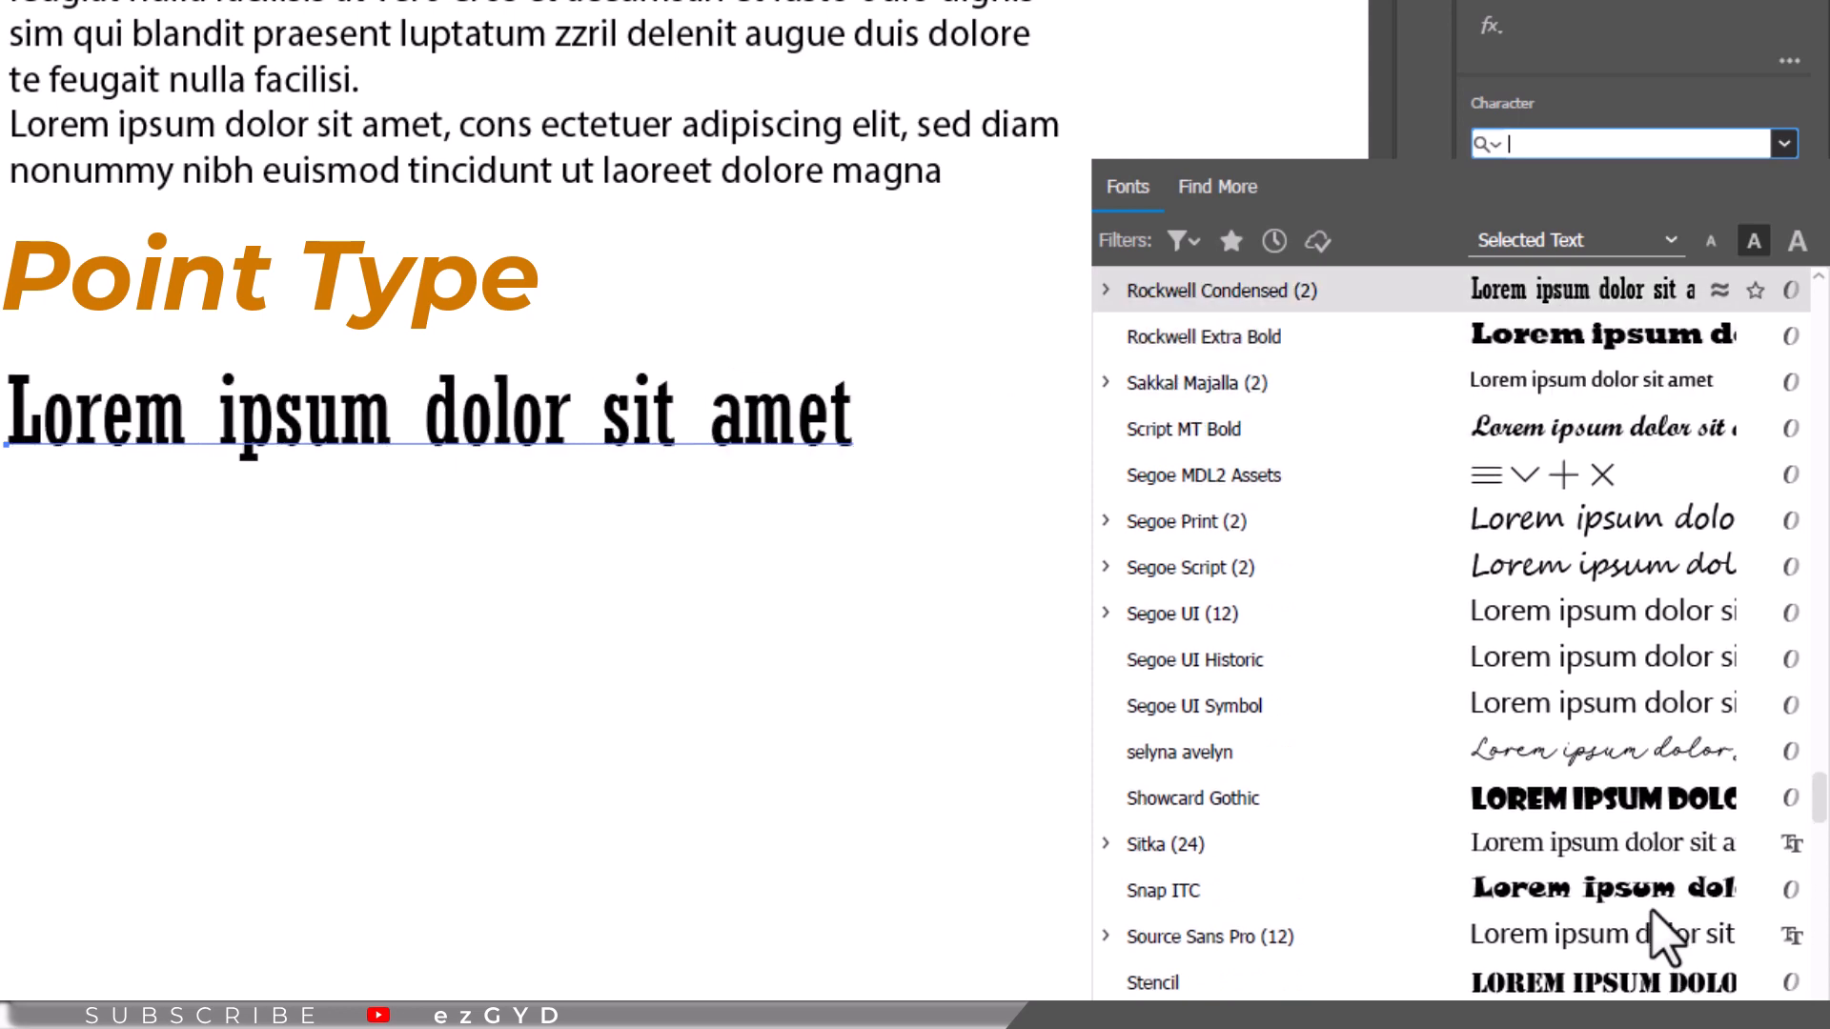
key(Up)
key(Up)
key(Up)
key(Up)
key(Up)
key(Up)
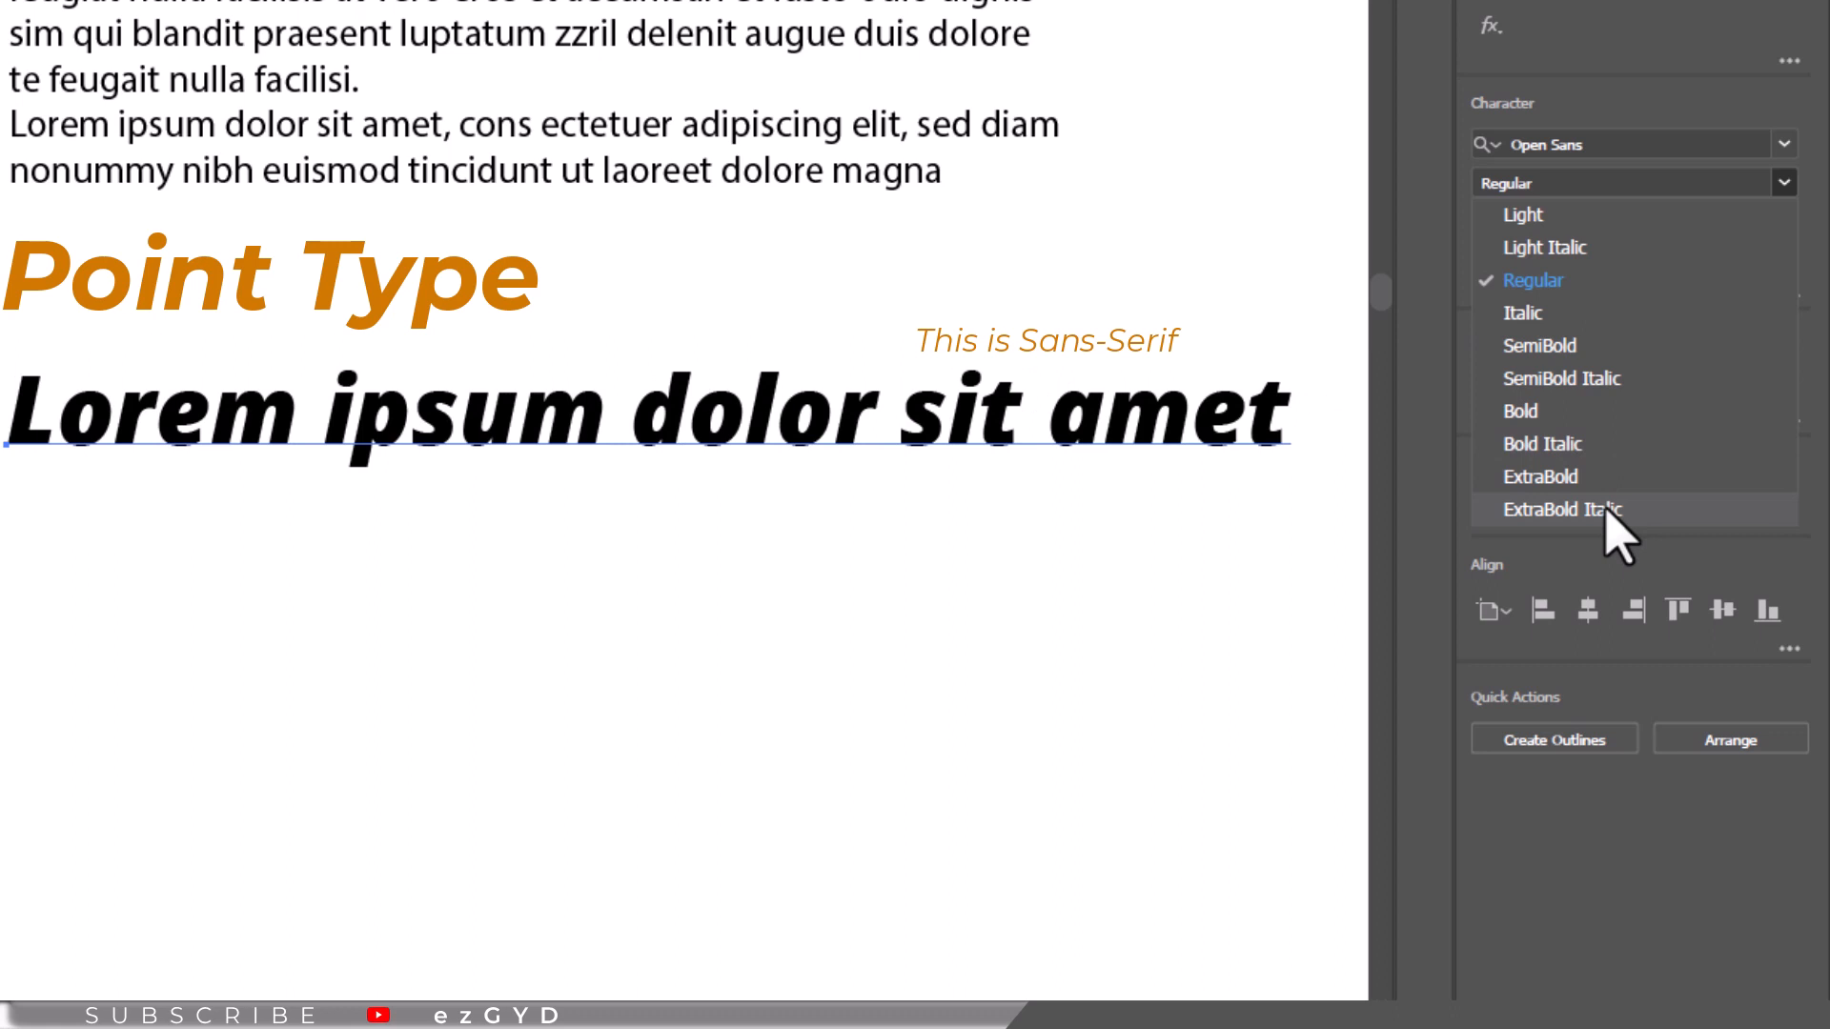
Step: Set the point type line's font style to Bold and its font size to 48 pt
click(1620, 412)
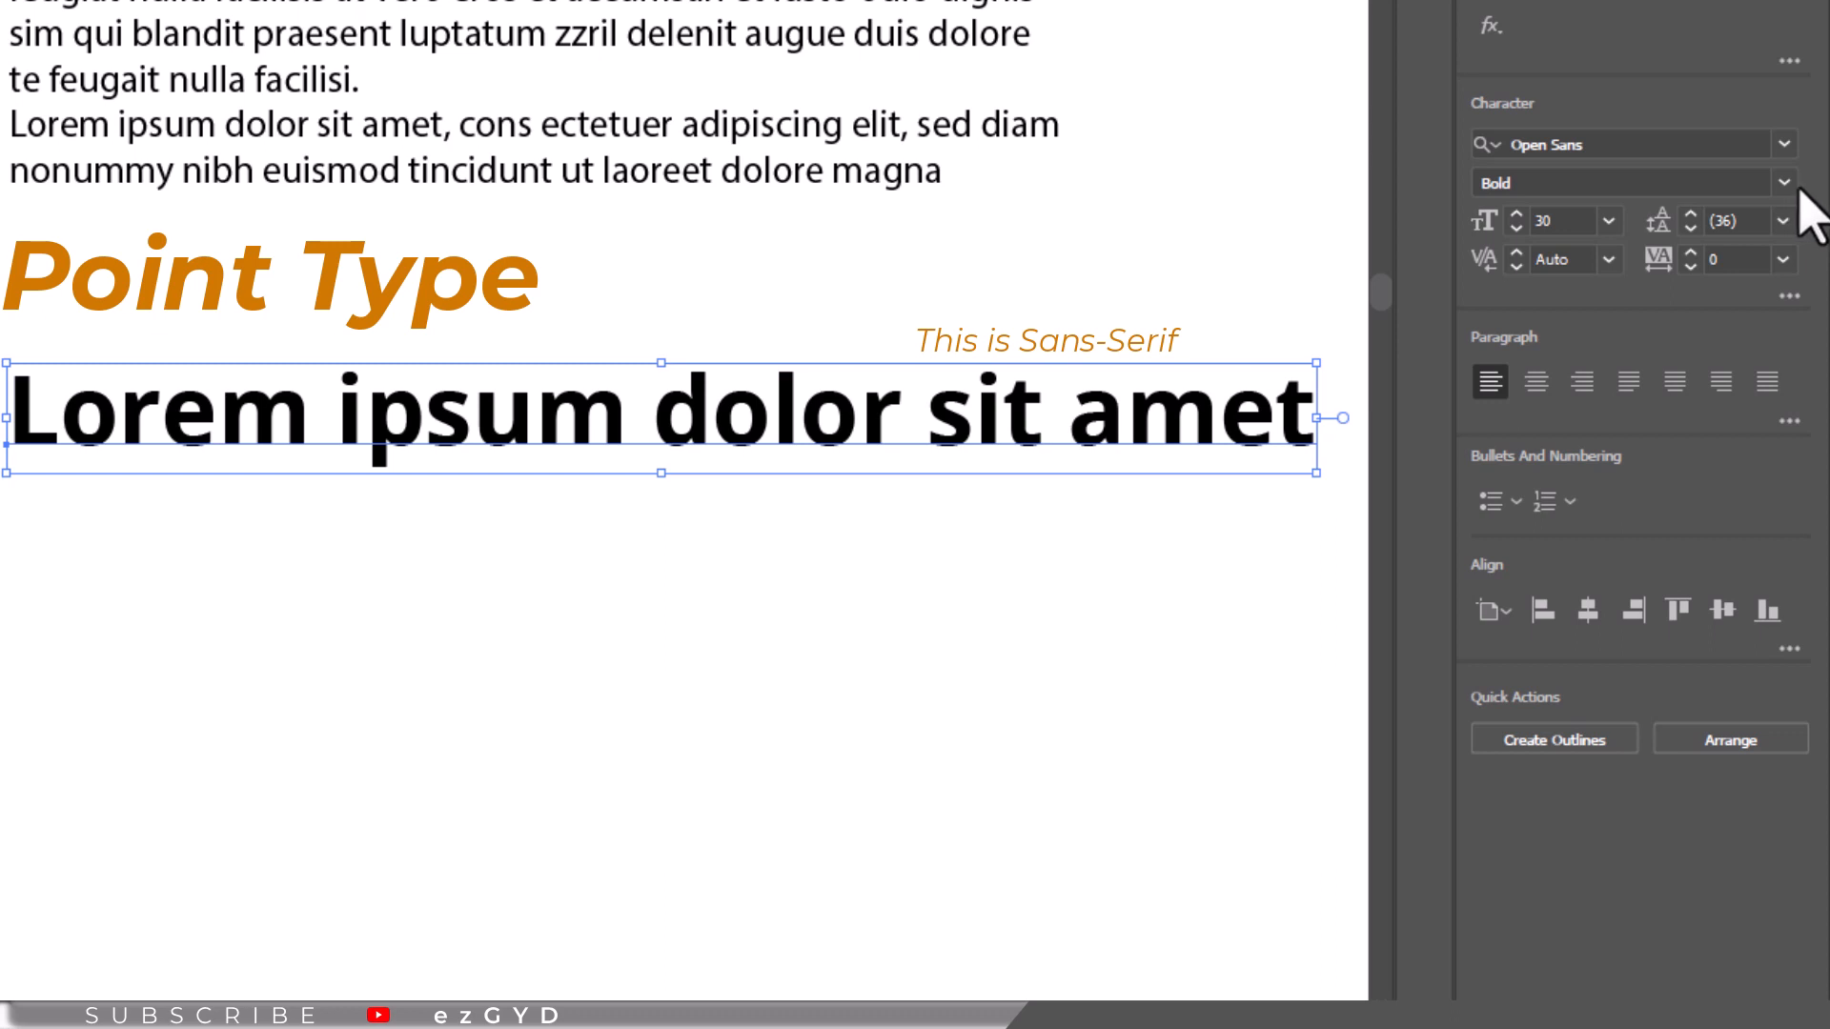
click(1609, 222)
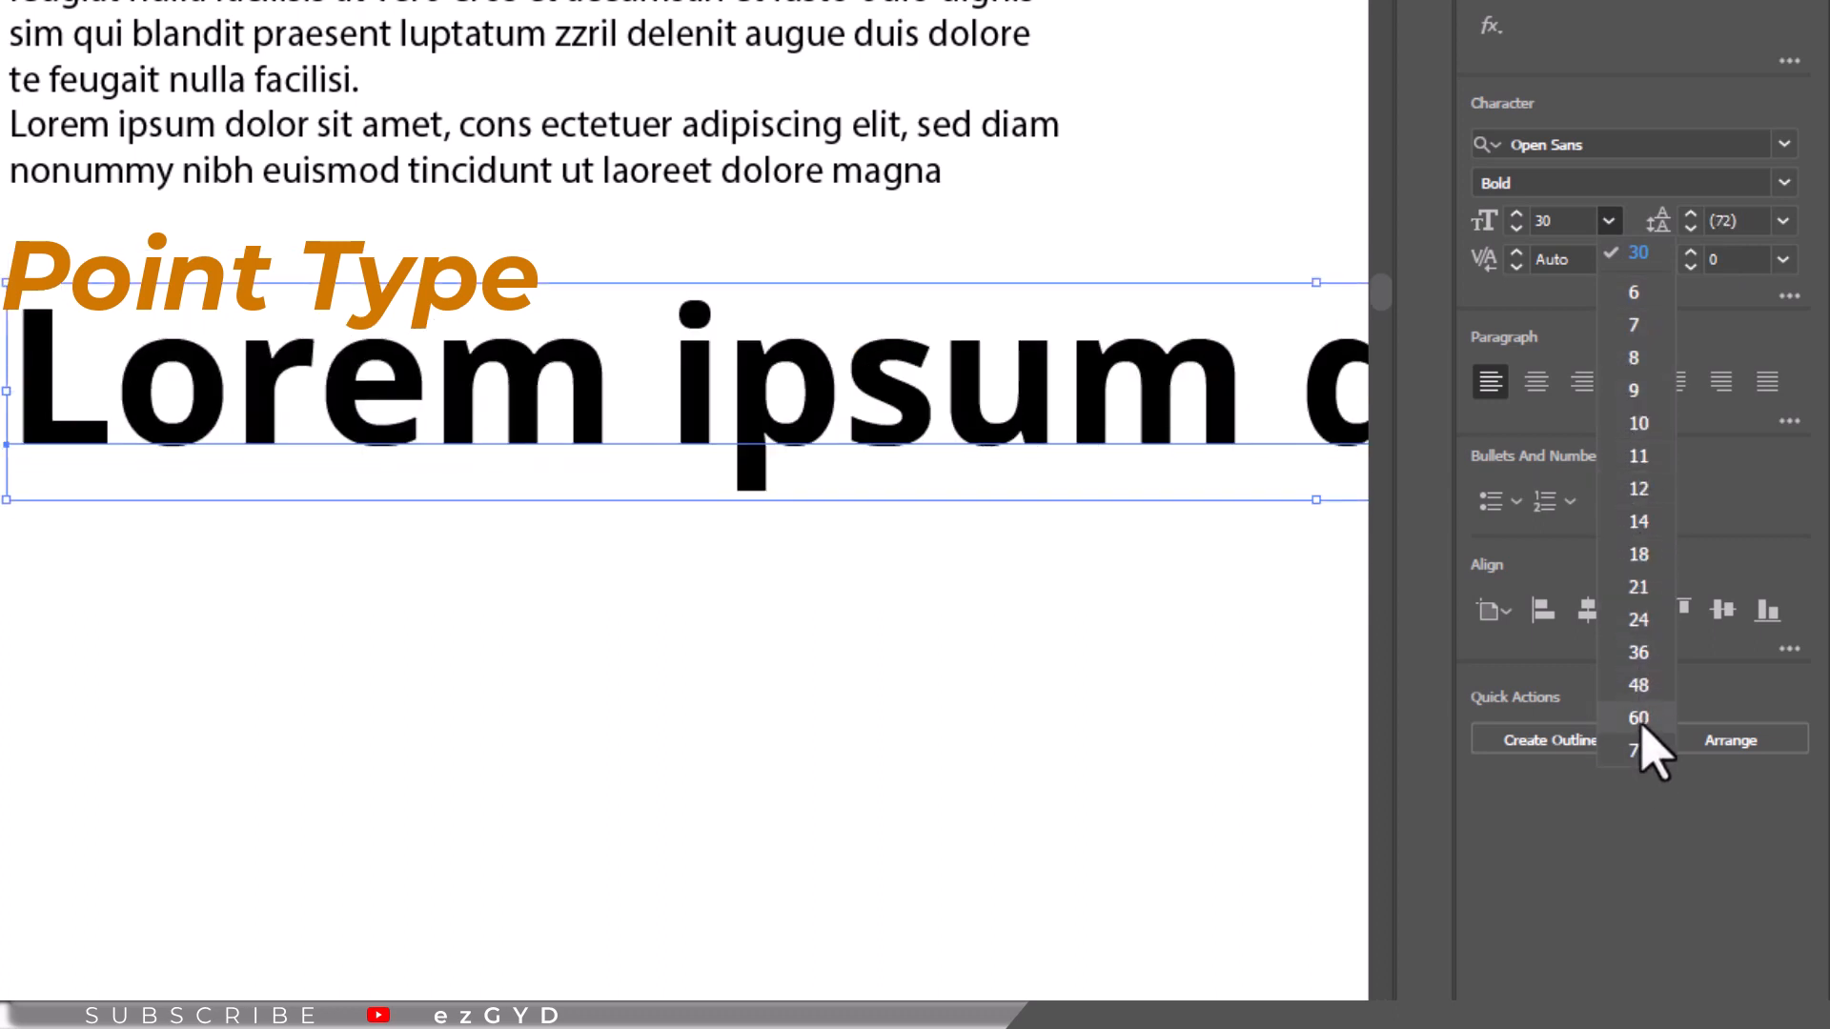
click(1639, 687)
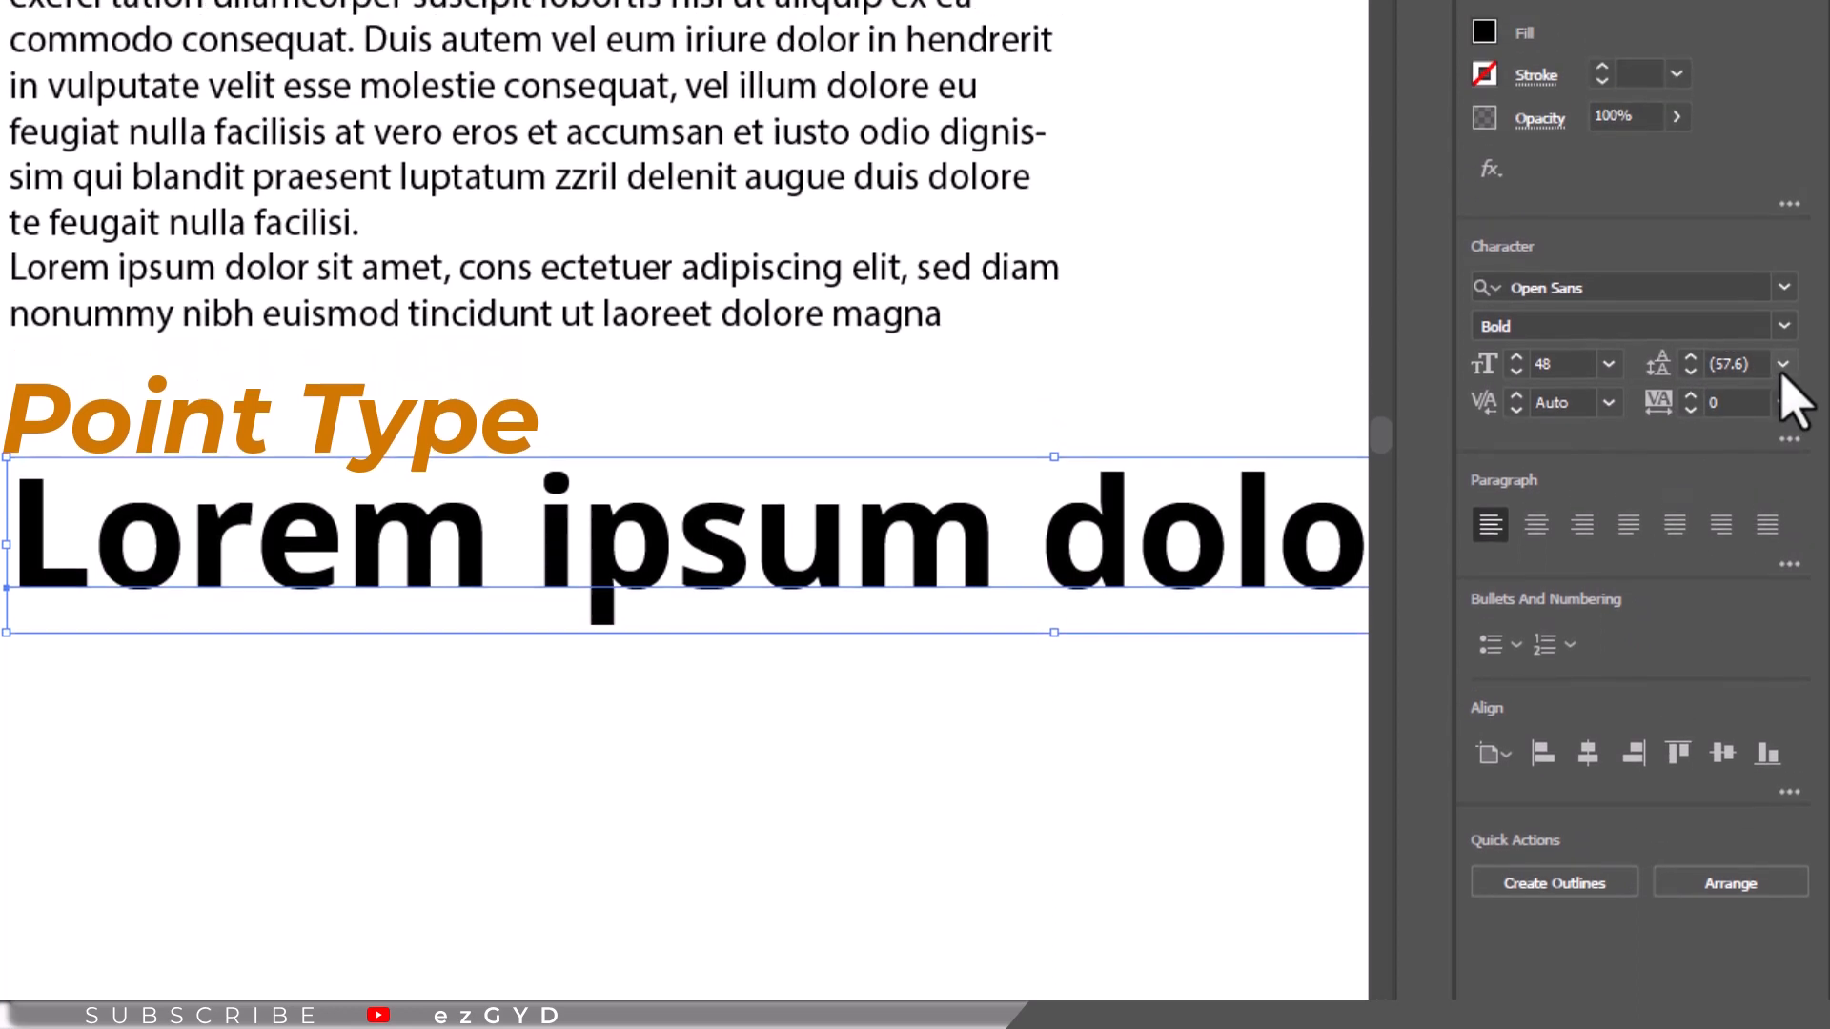
Step: Select the area type paragraph and set its leading to 14 pt
click(1783, 220)
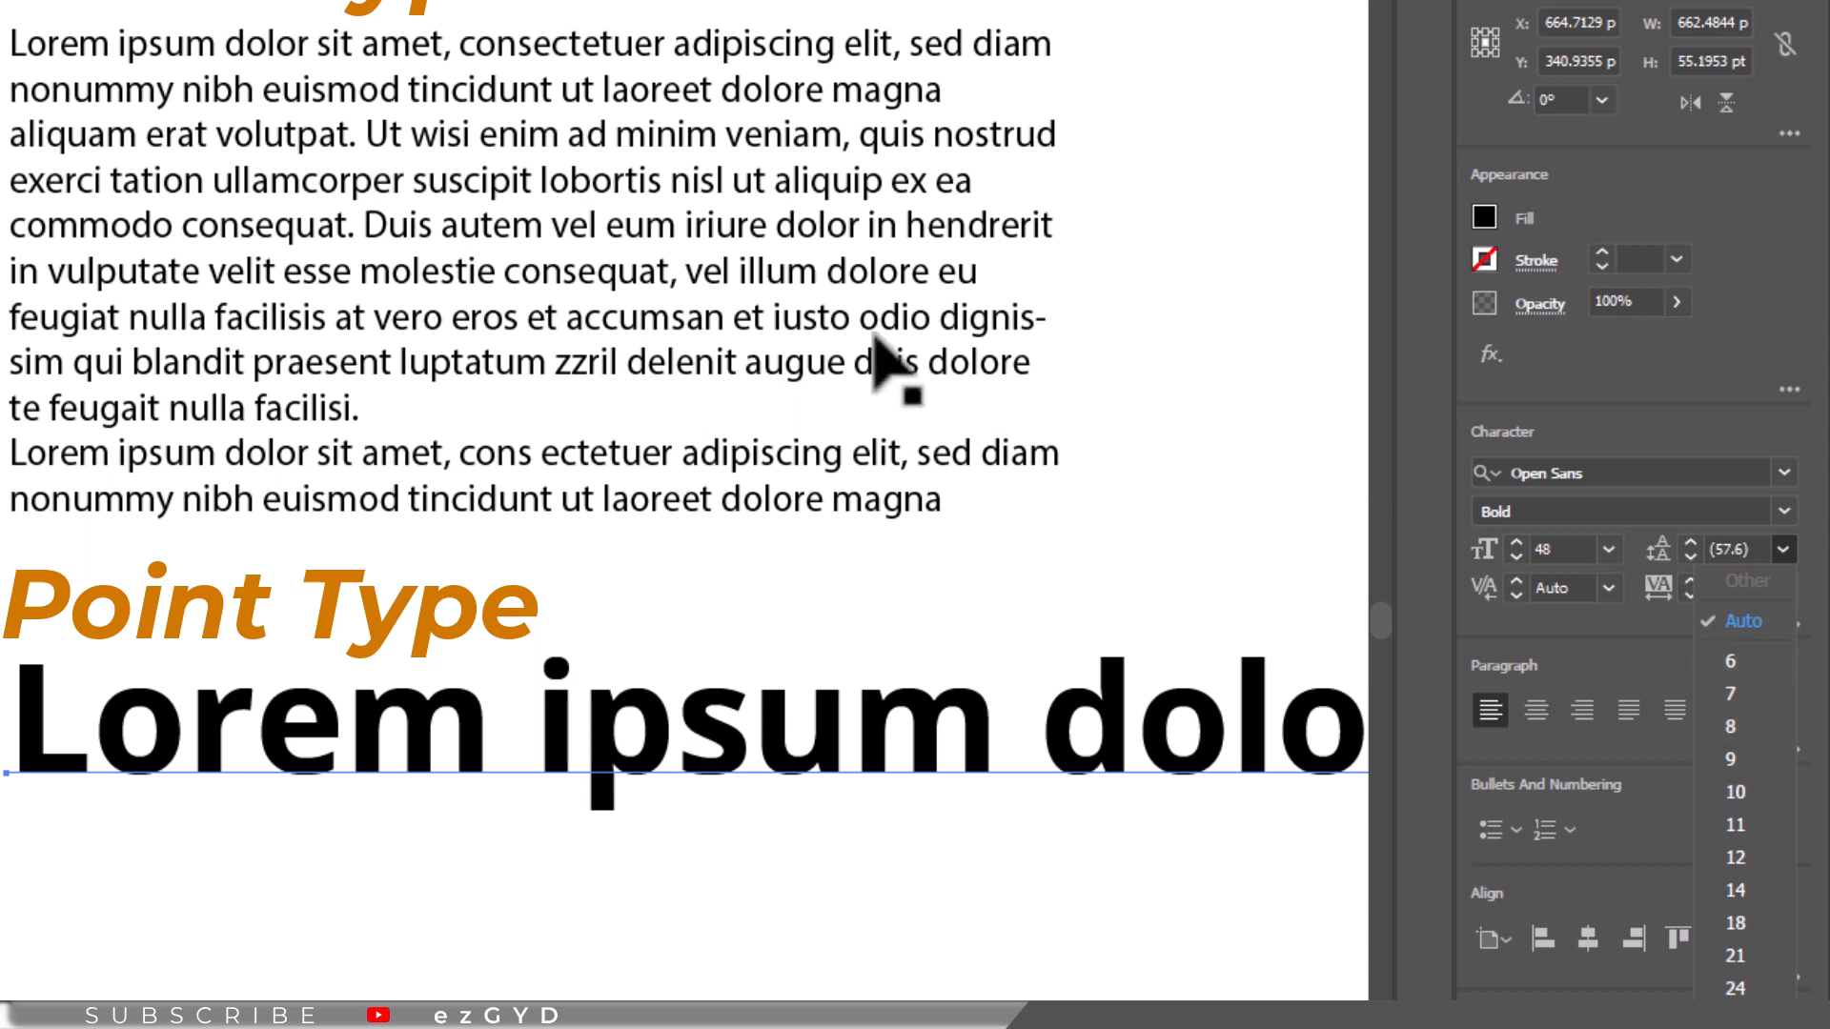
click(784, 308)
click(784, 308)
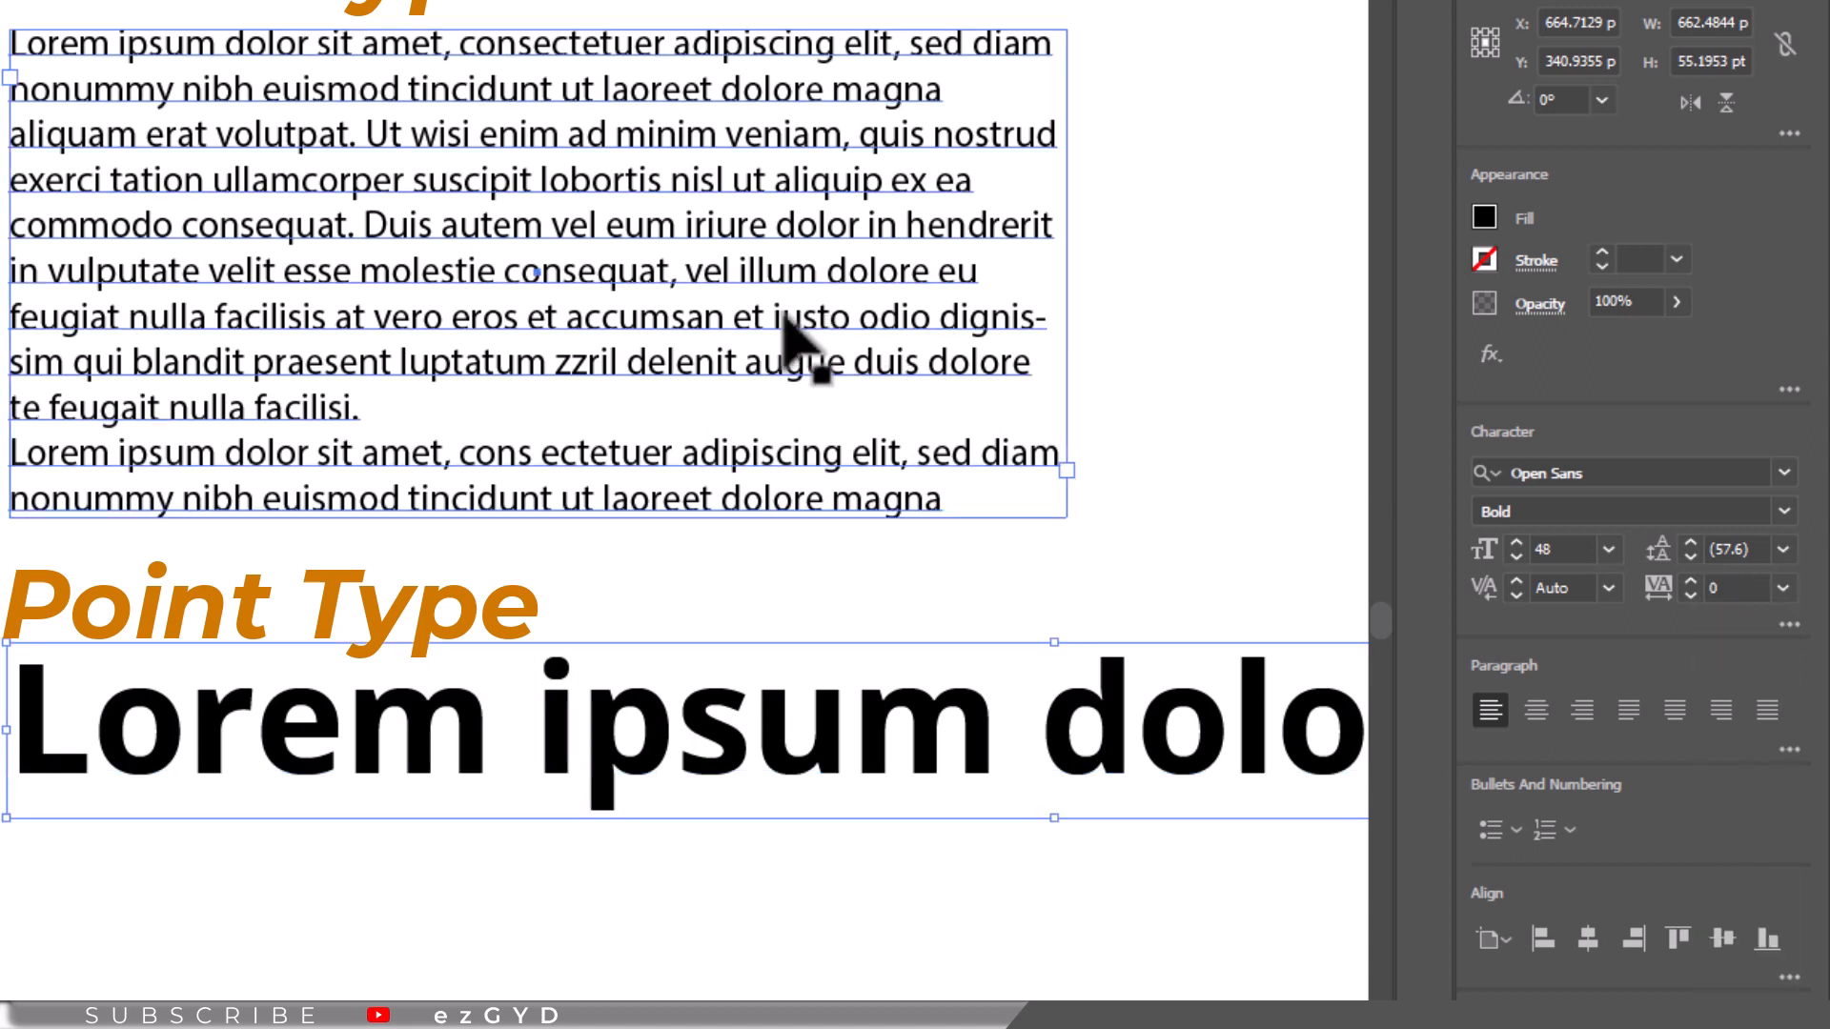
click(1781, 553)
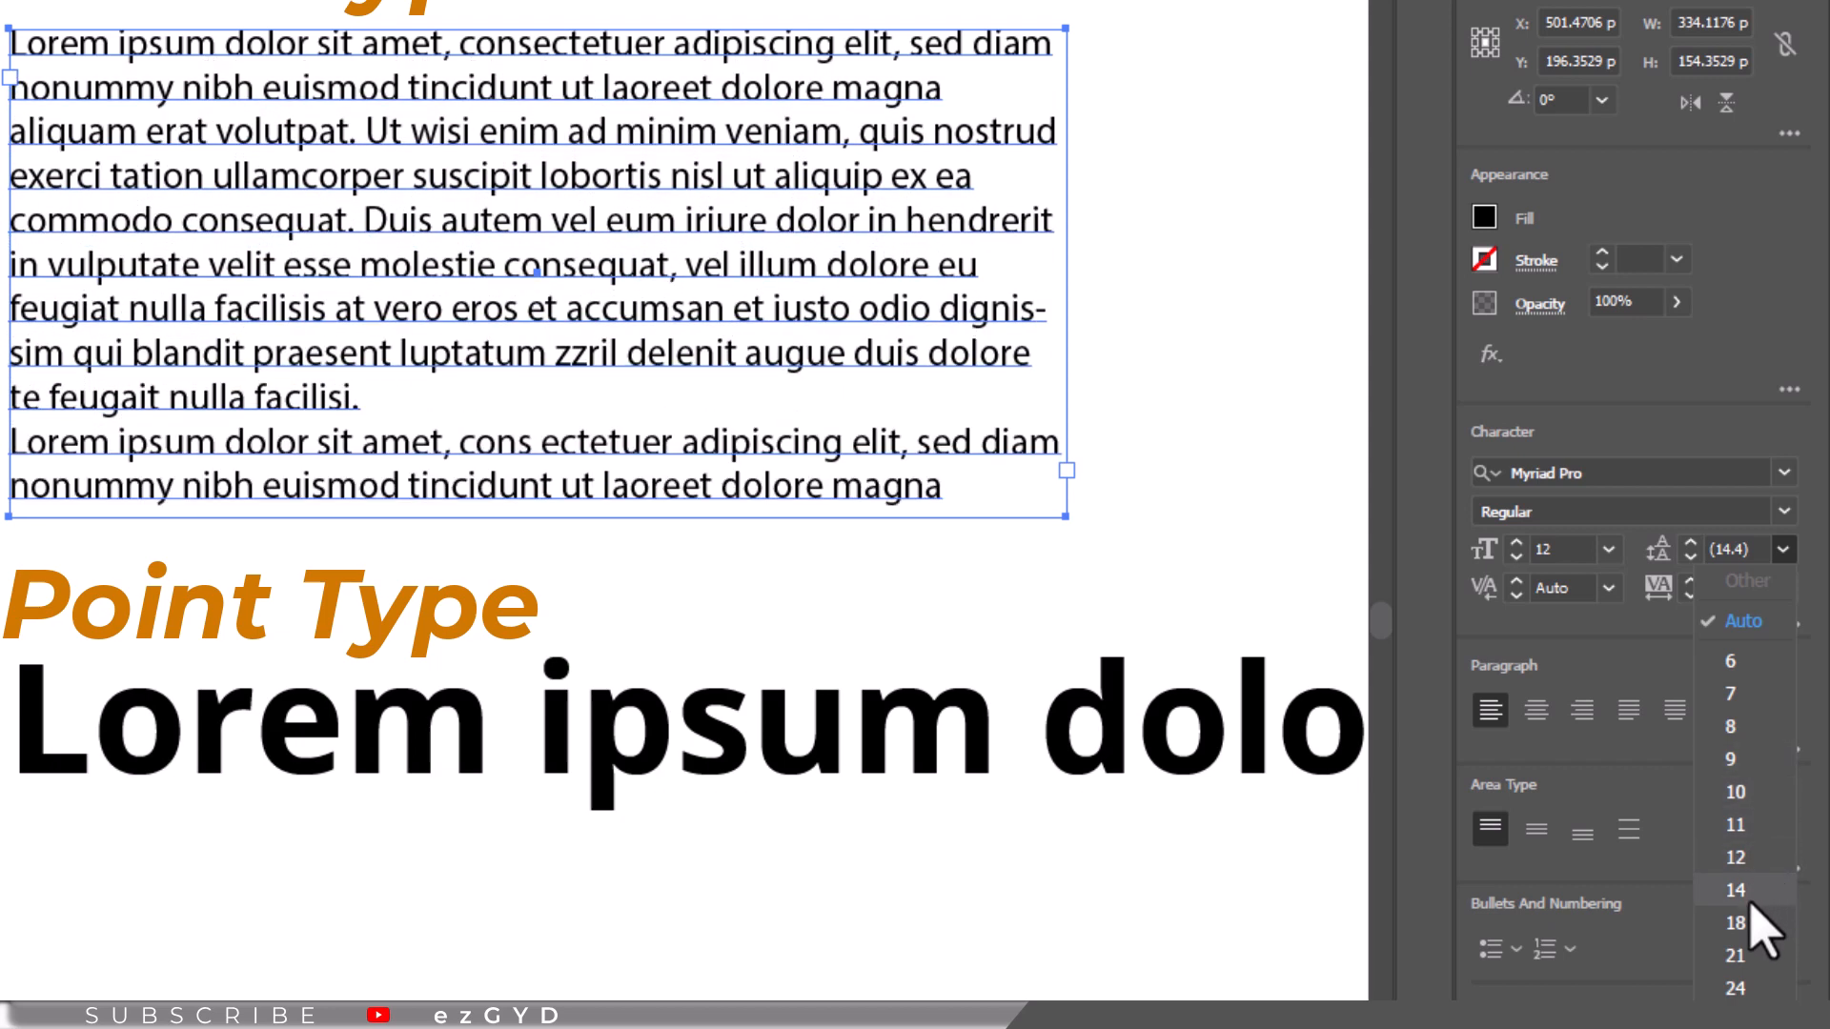
click(1752, 900)
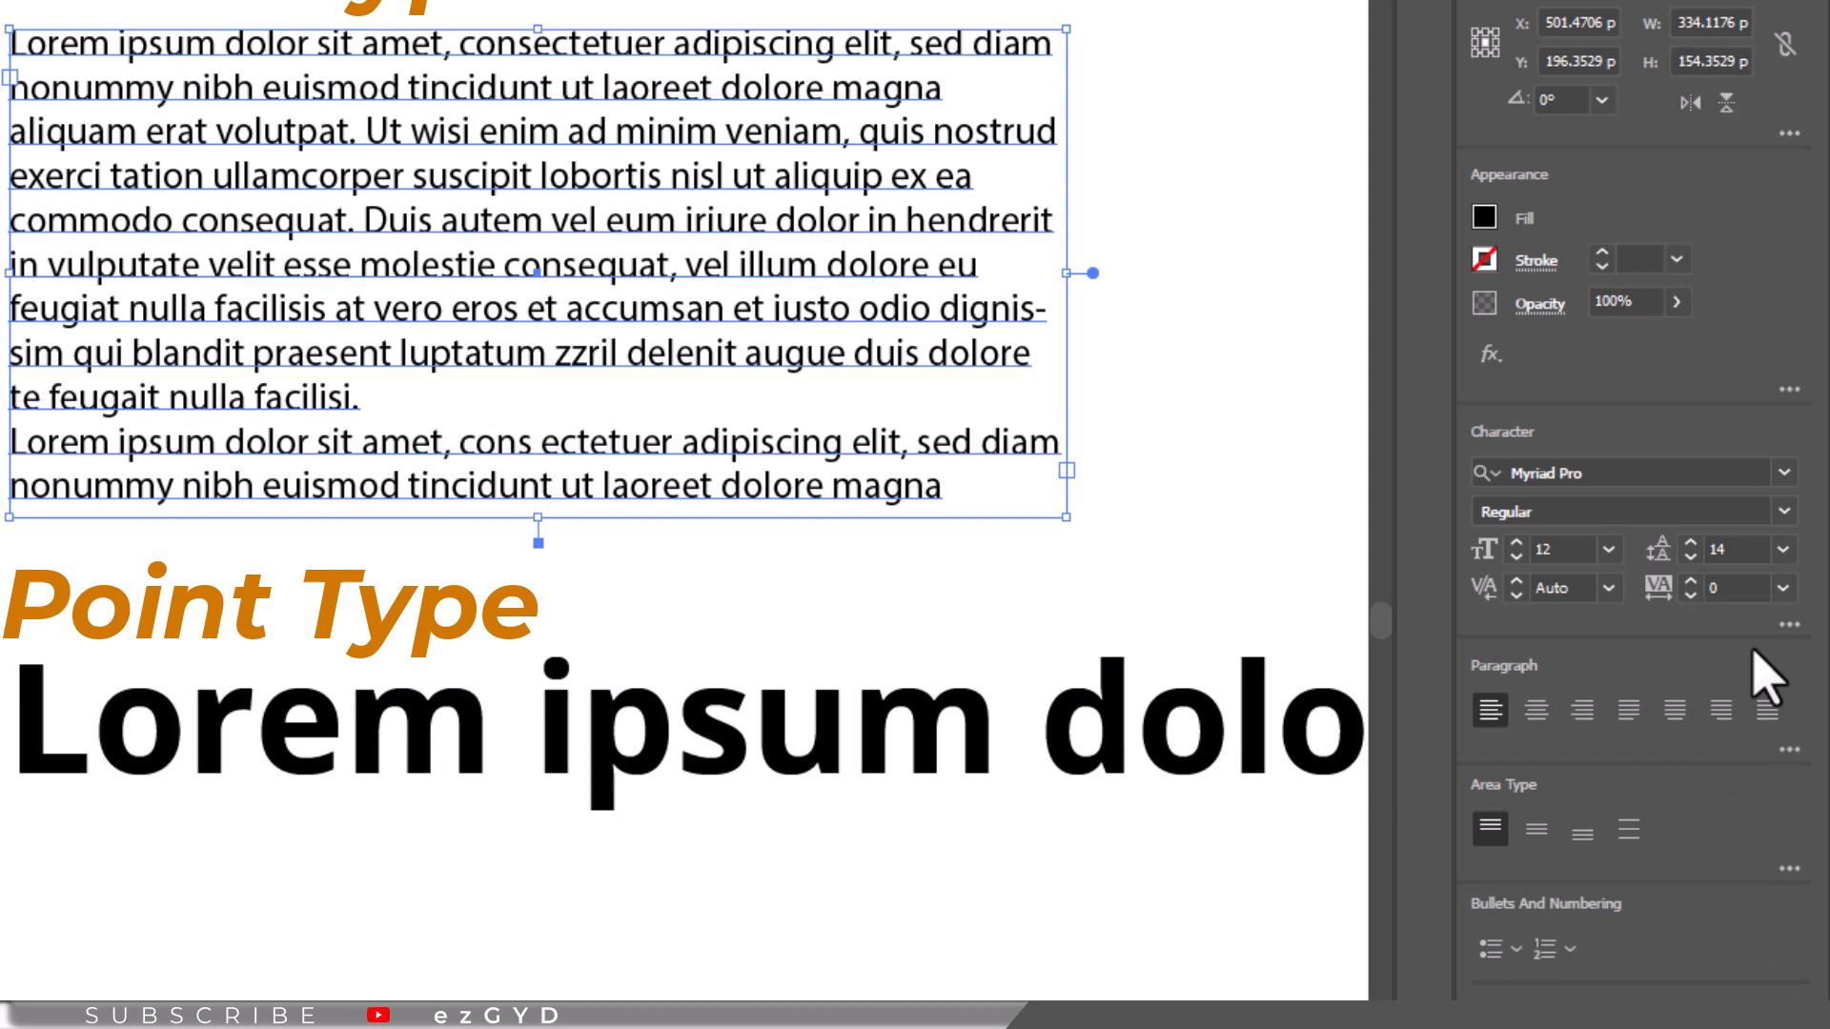
Step: Try a leading of 14.5 pt on the area type paragraph and return it to 14 pt
click(1737, 549)
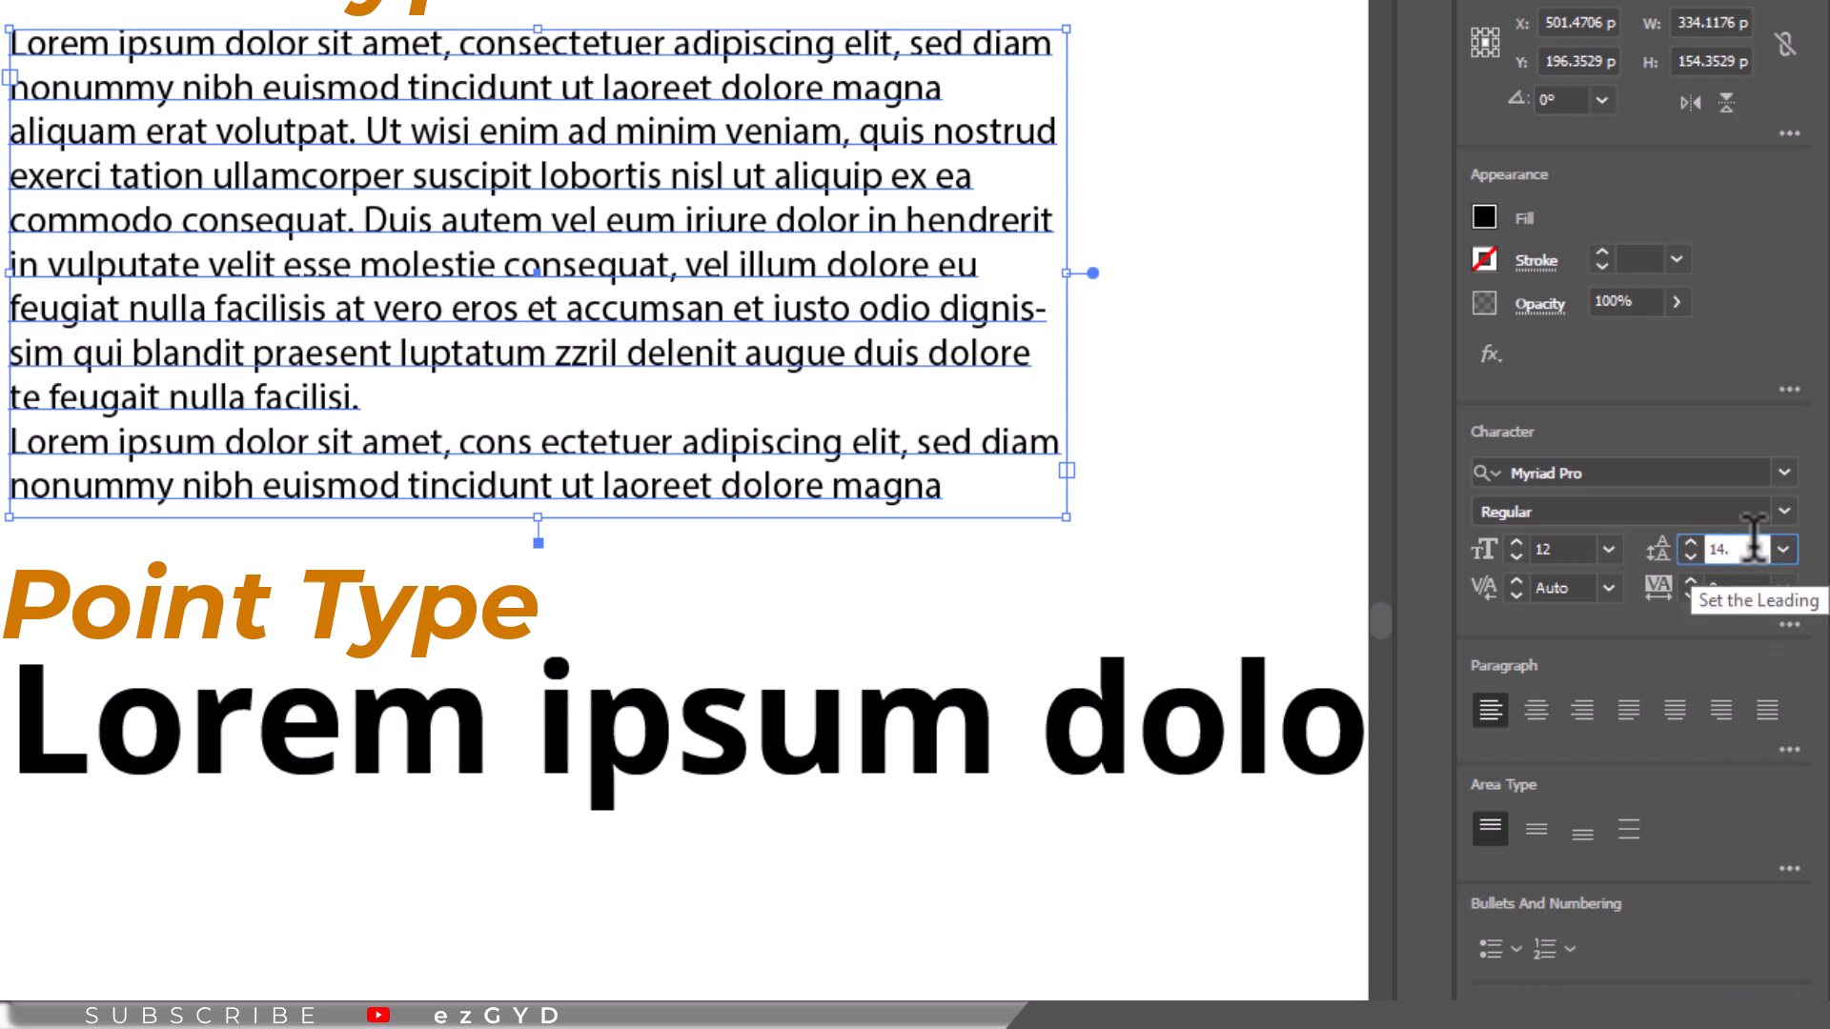
key(Return)
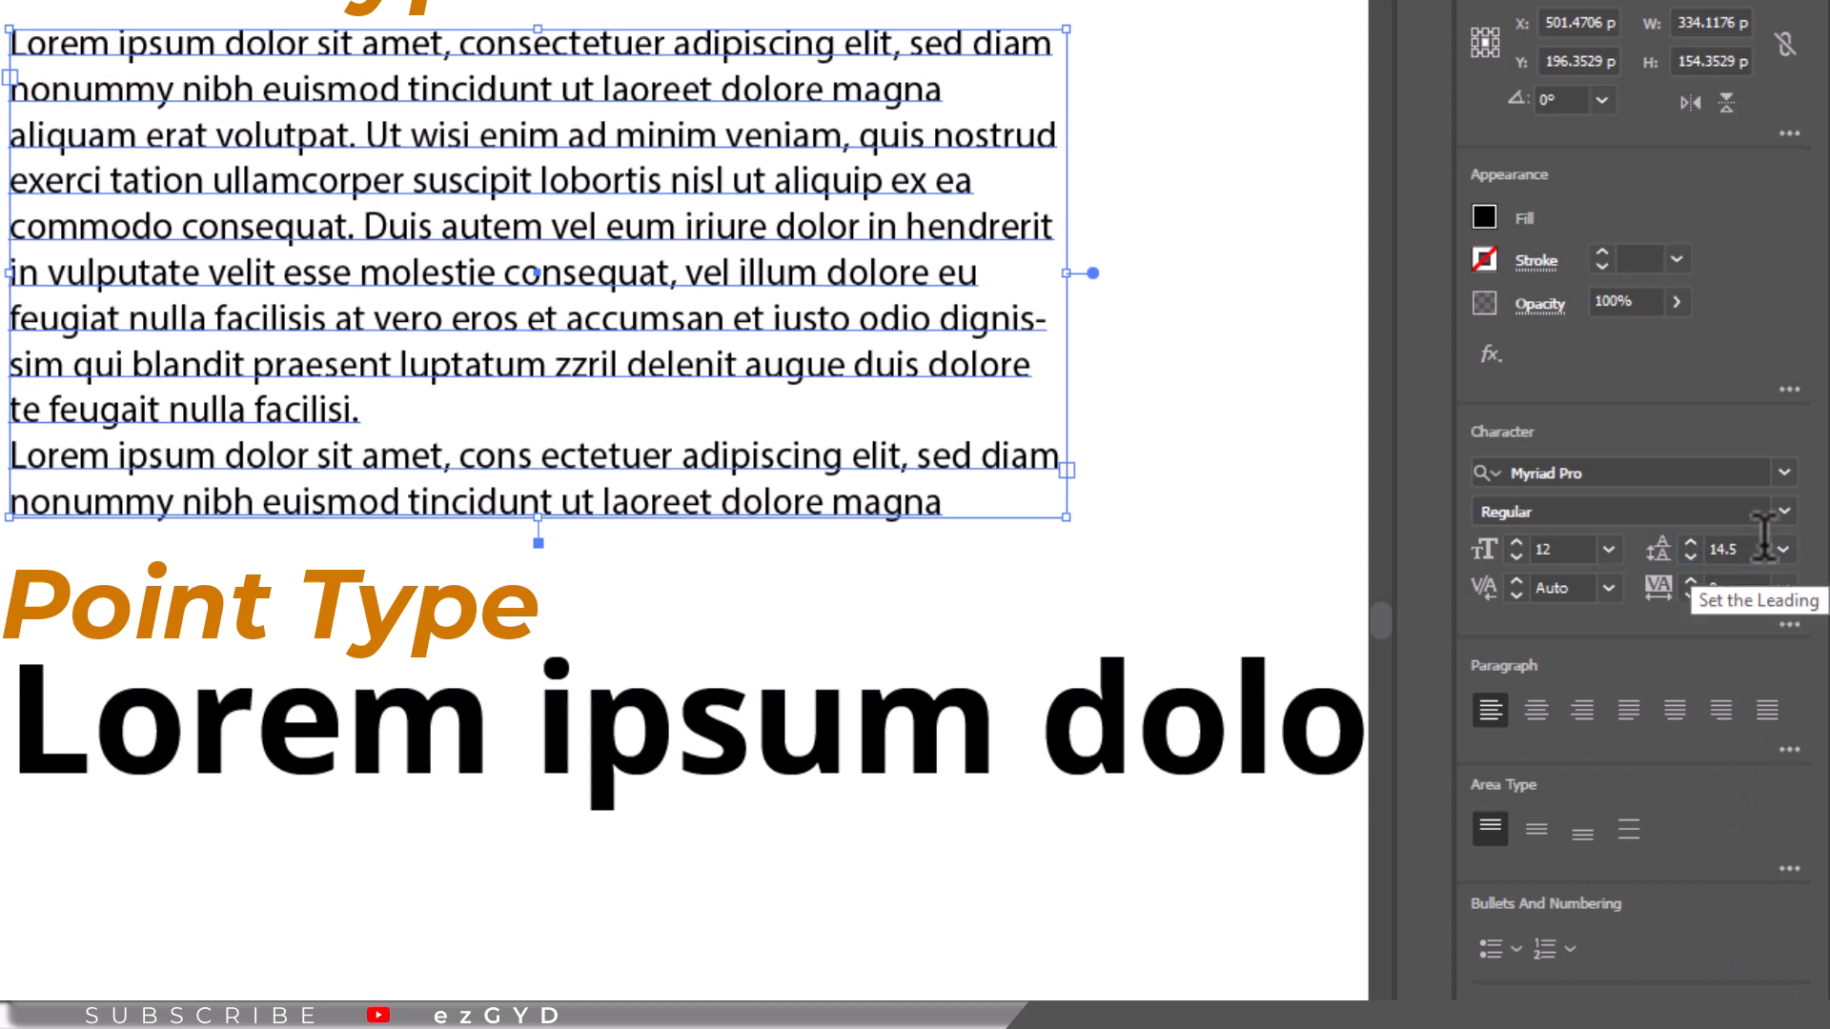
click(1782, 550)
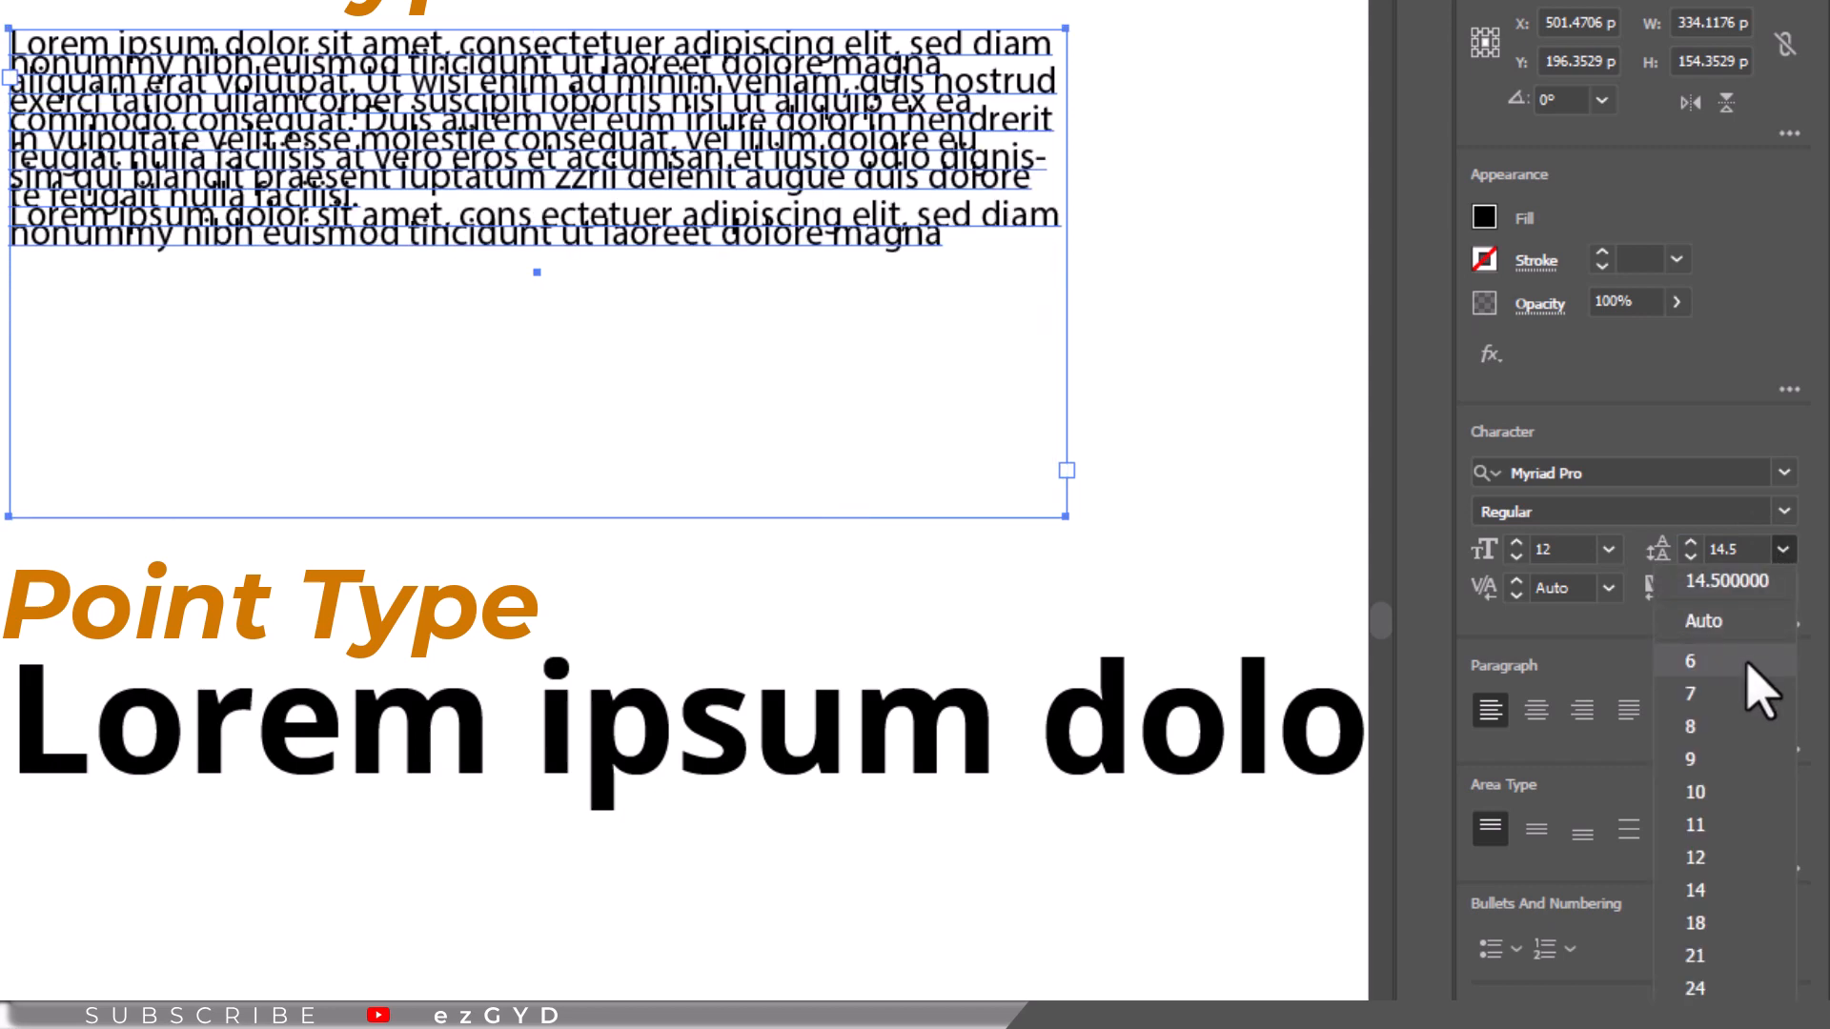
click(1737, 898)
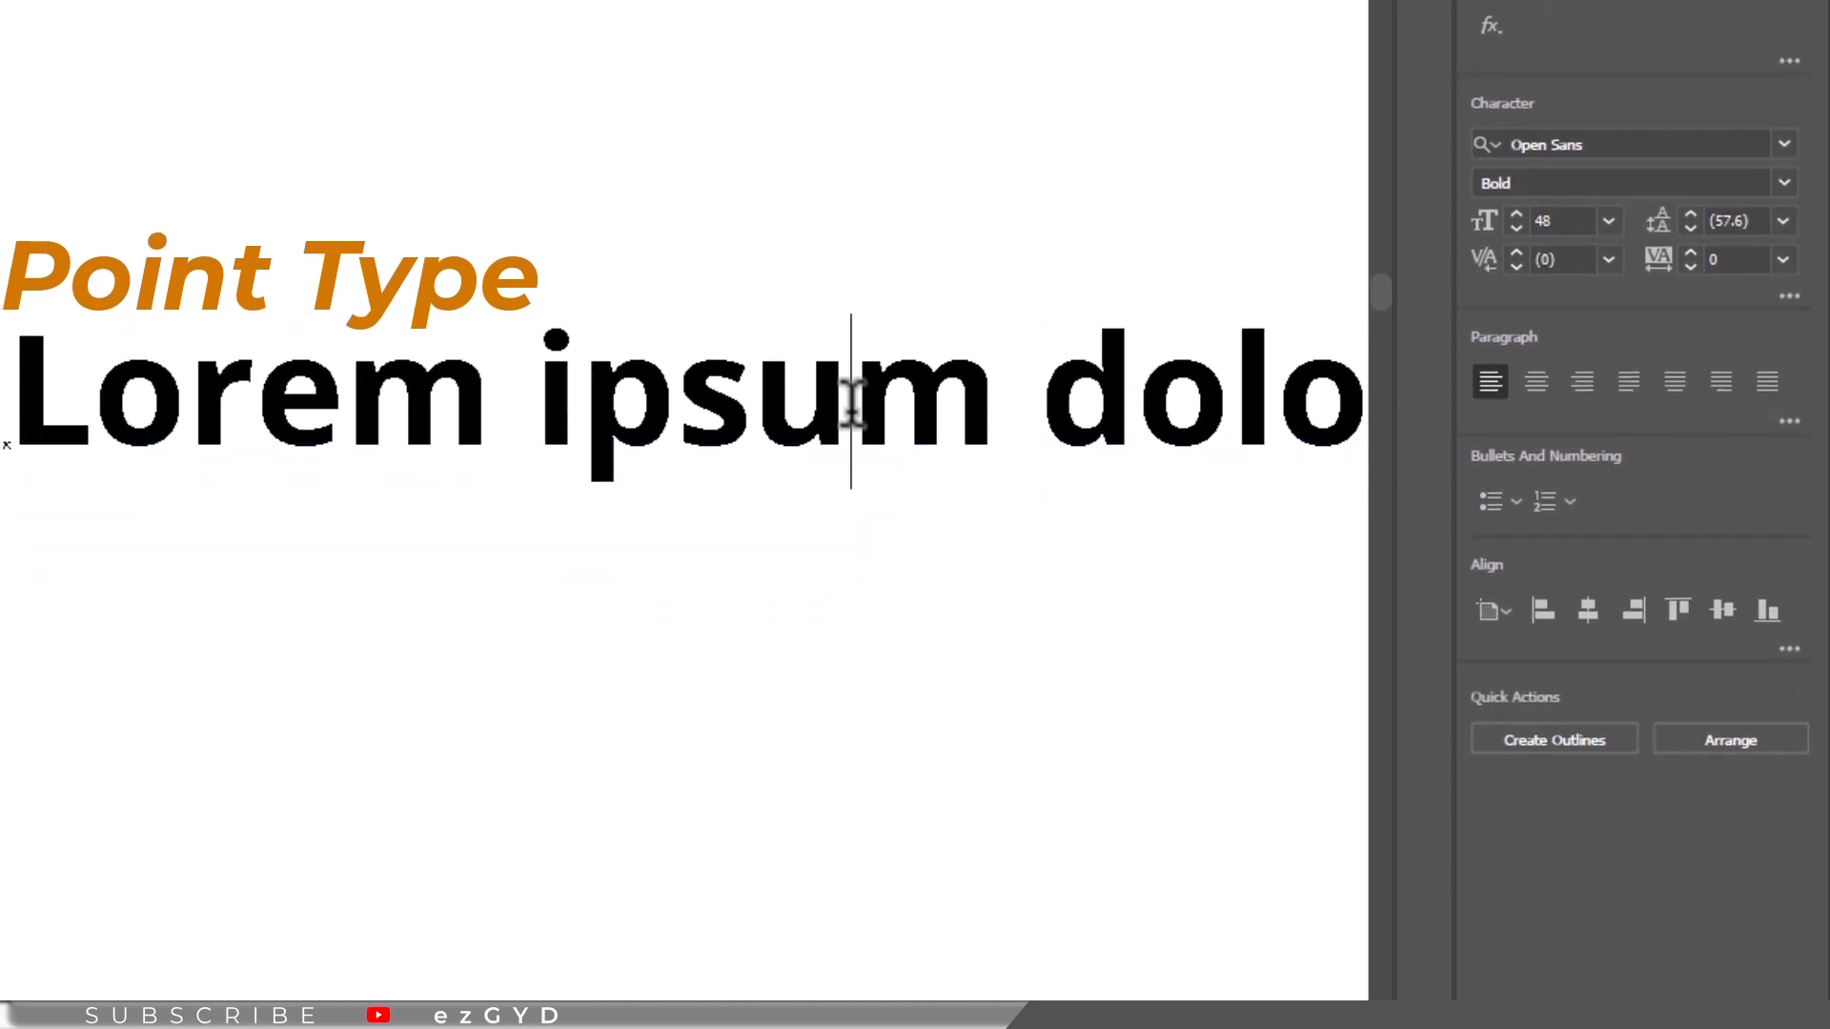
Step: Try kerning values of -100, 200 and -75 between the "u" and "m" of "ipsum" in the point type line
click(1608, 261)
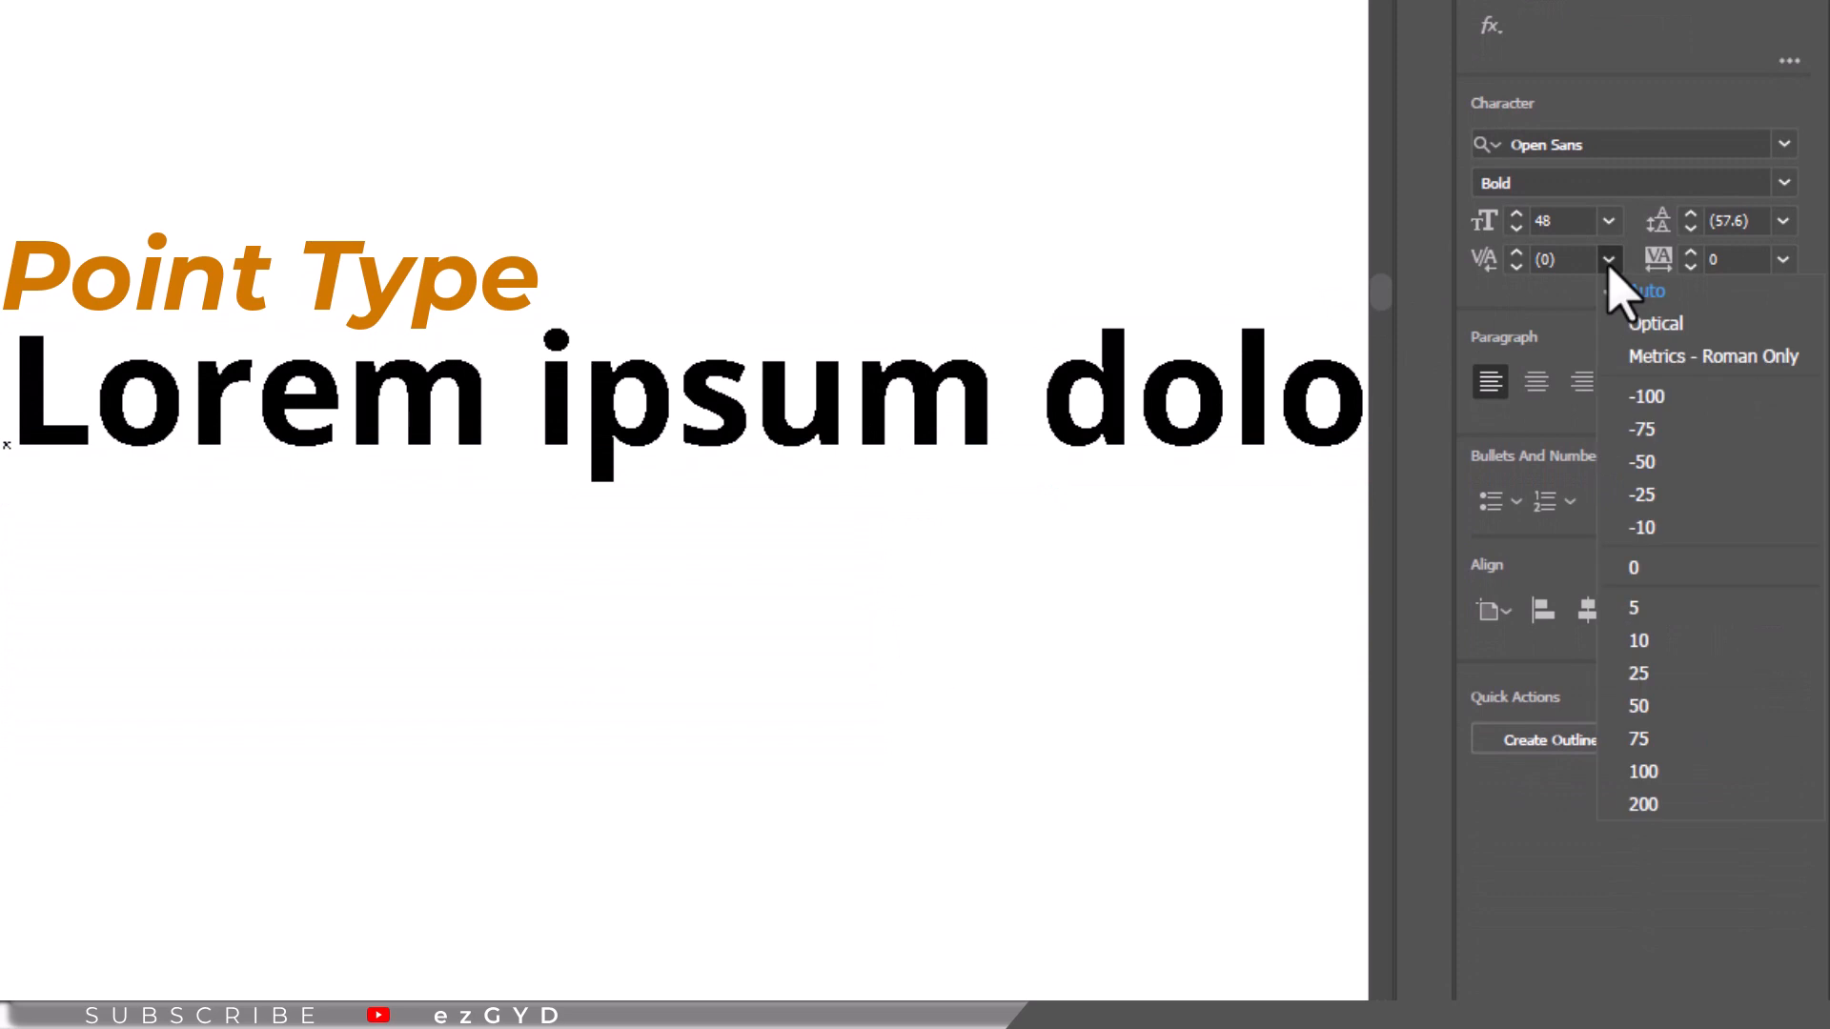
click(1642, 397)
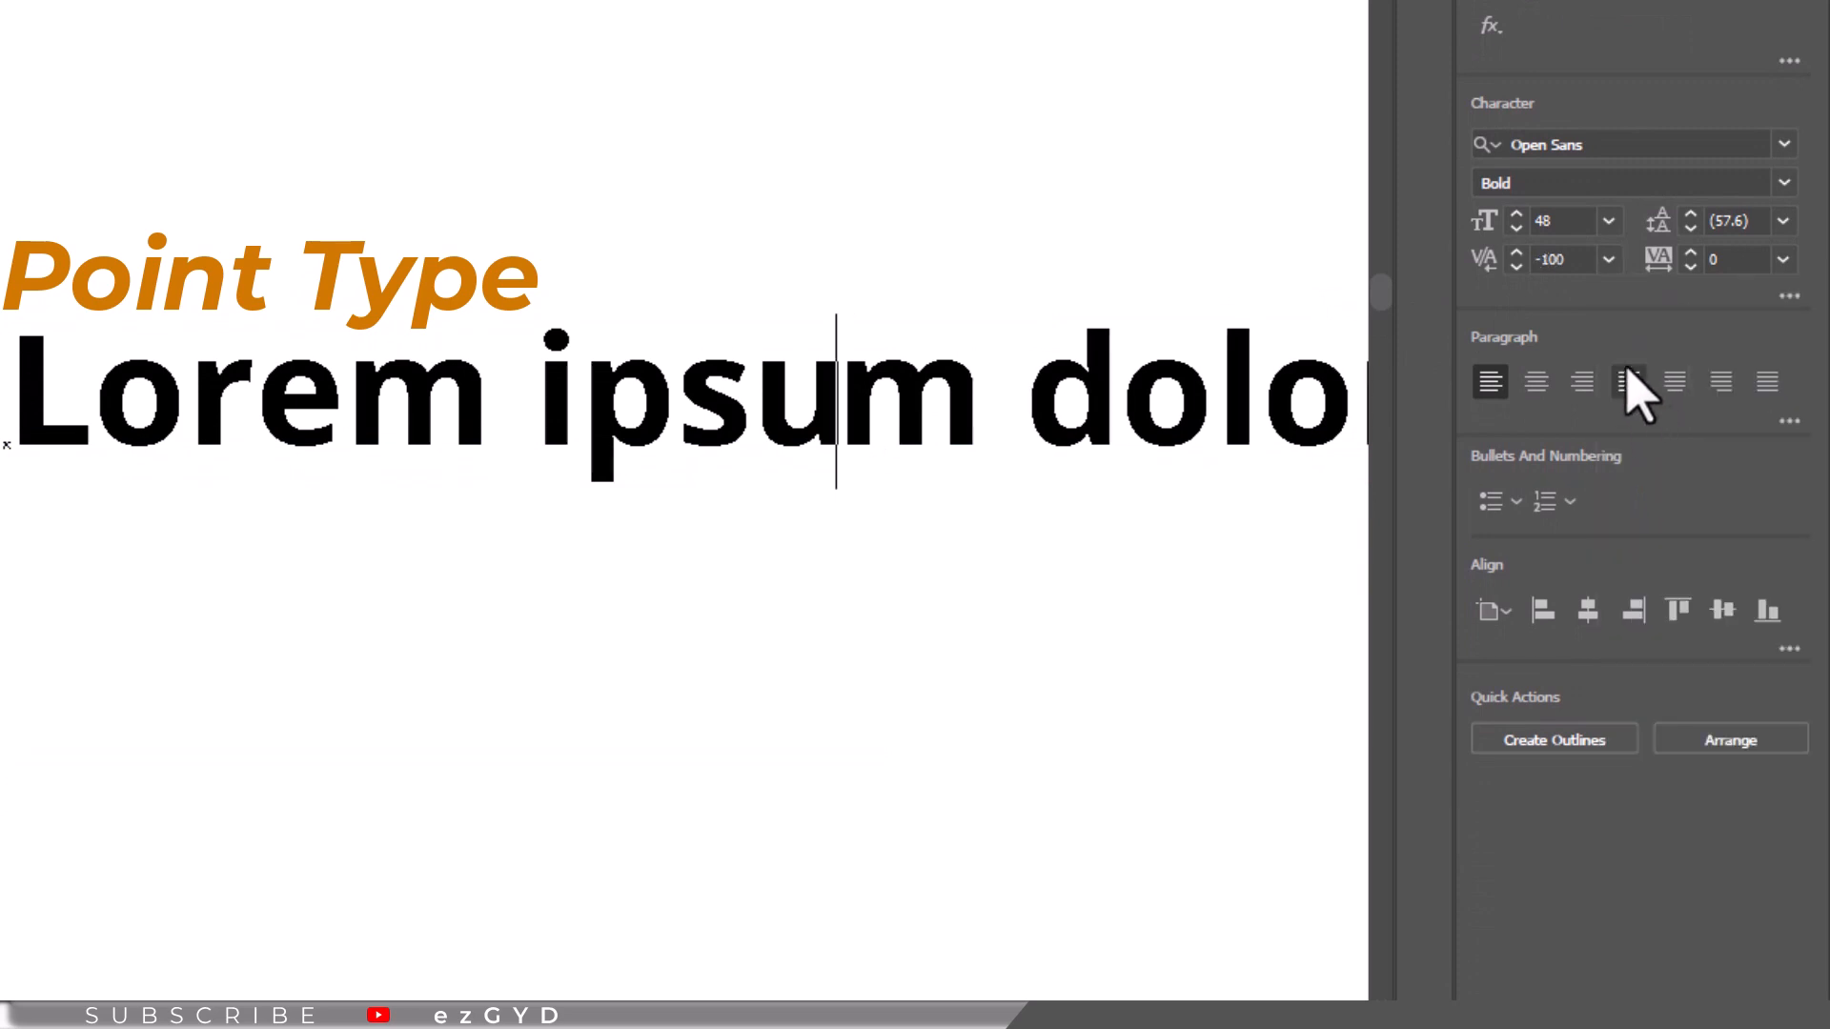
click(1608, 259)
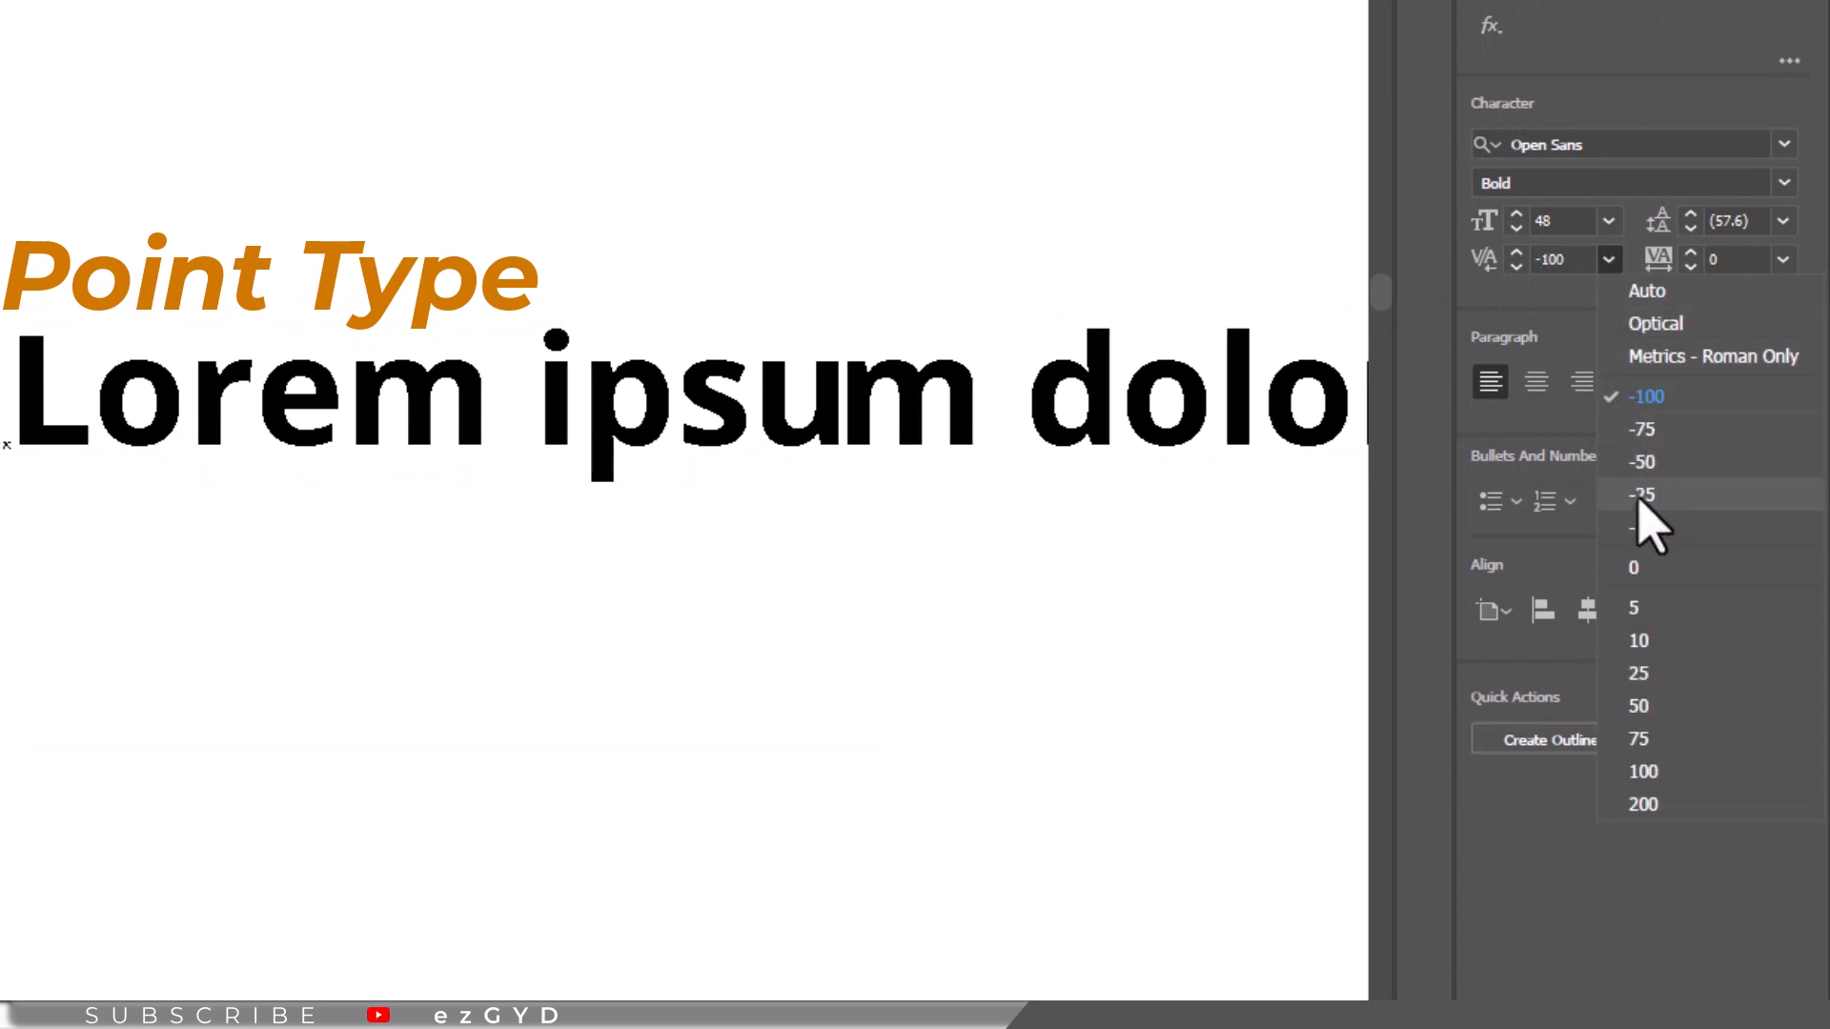
click(1649, 809)
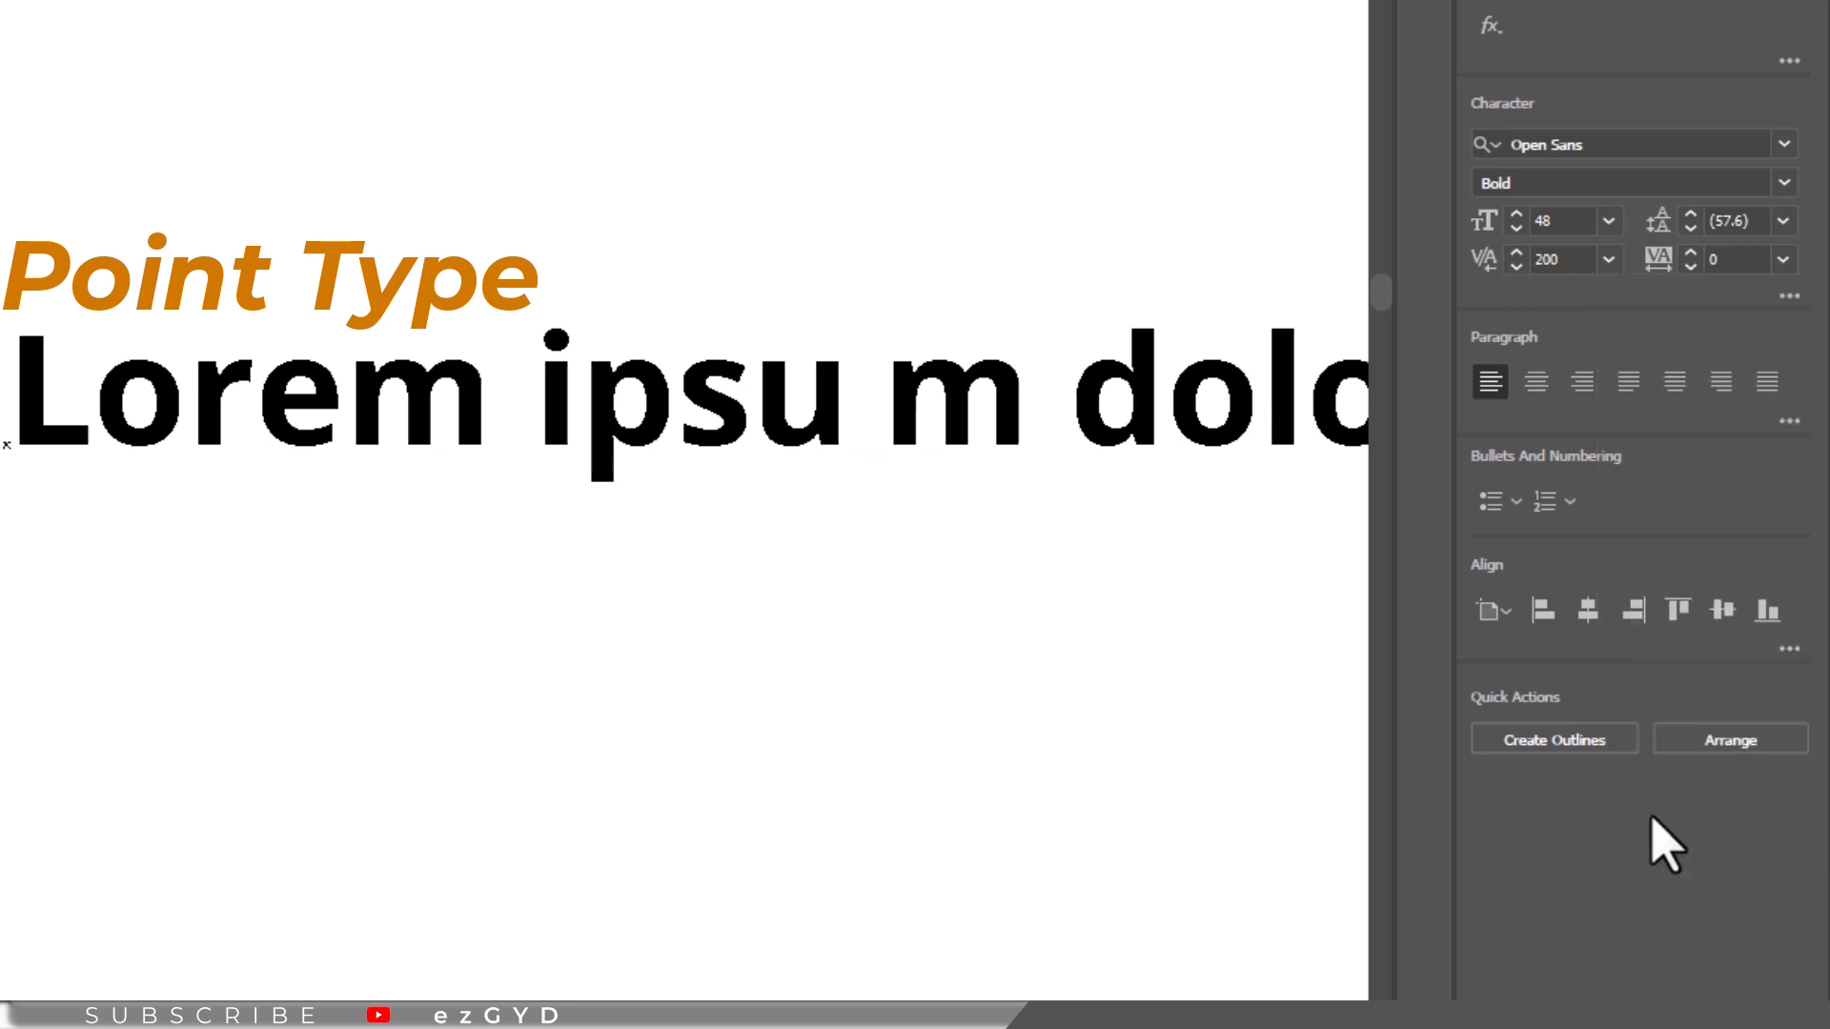
click(1608, 259)
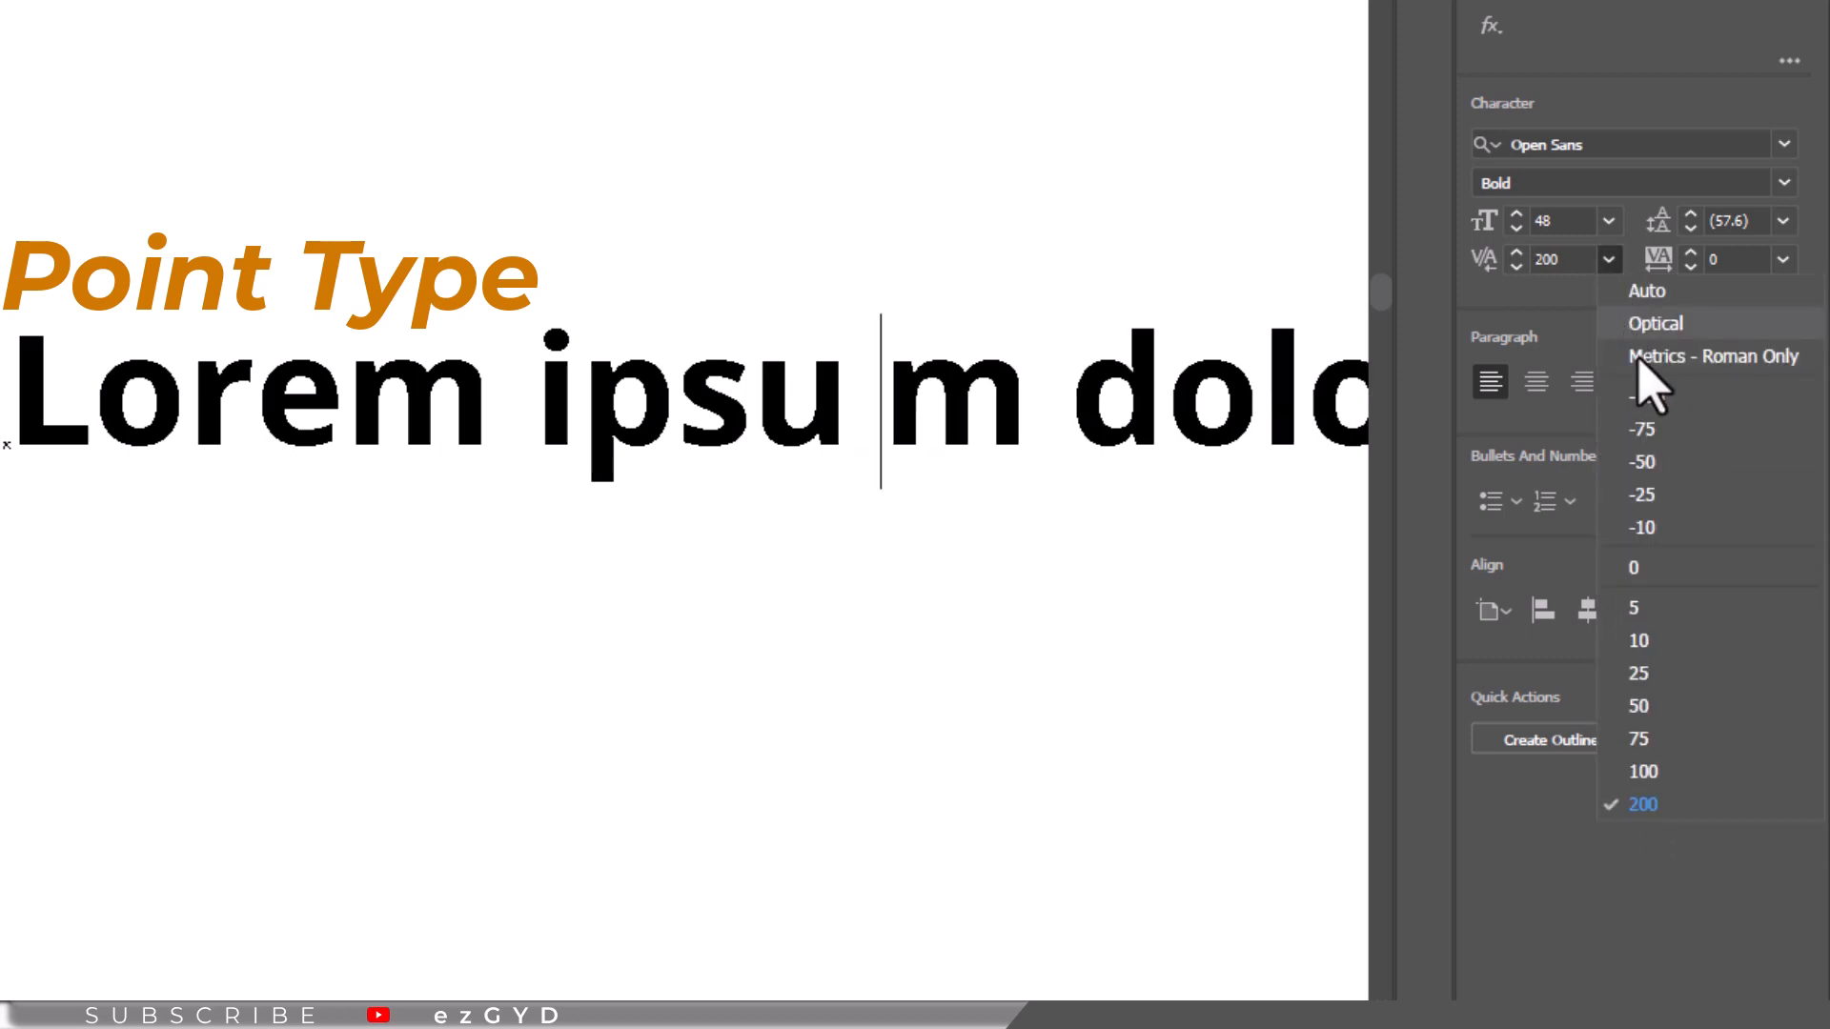
click(1649, 429)
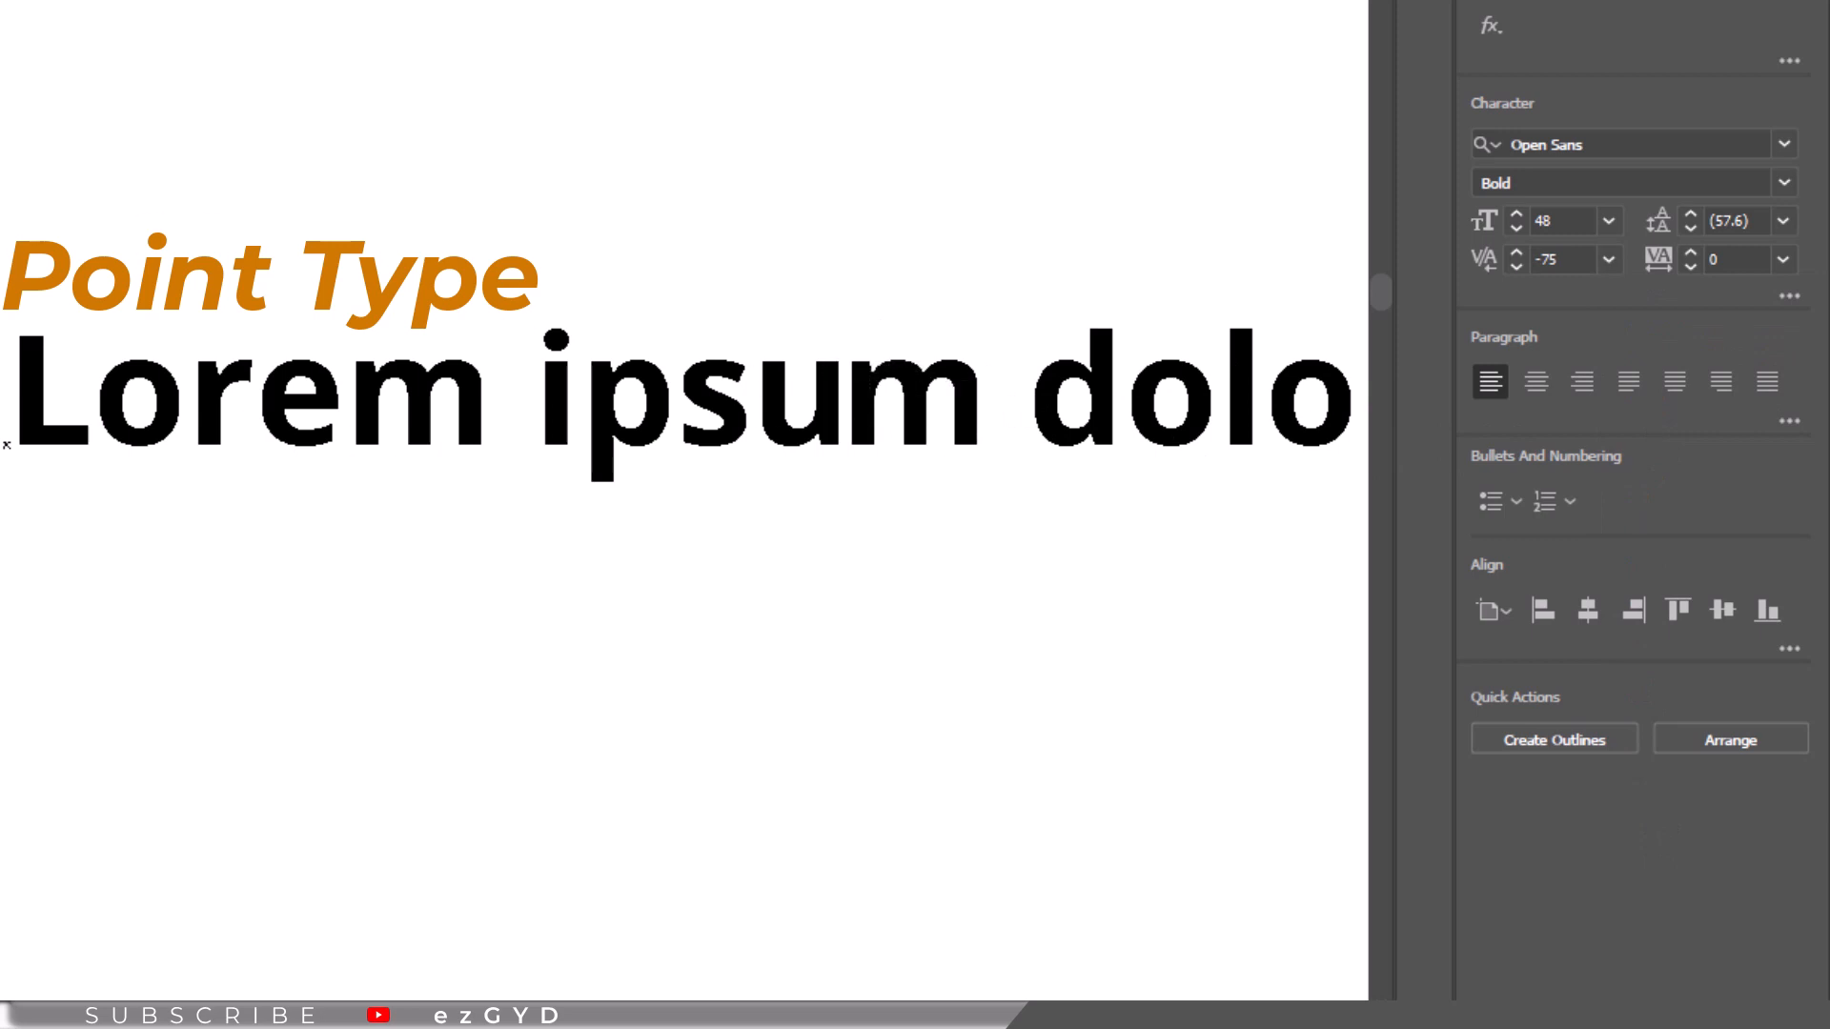
Step: Select the whole point type line, set its kerning to Metrics - Roman Only and its tracking to -10
click(7, 444)
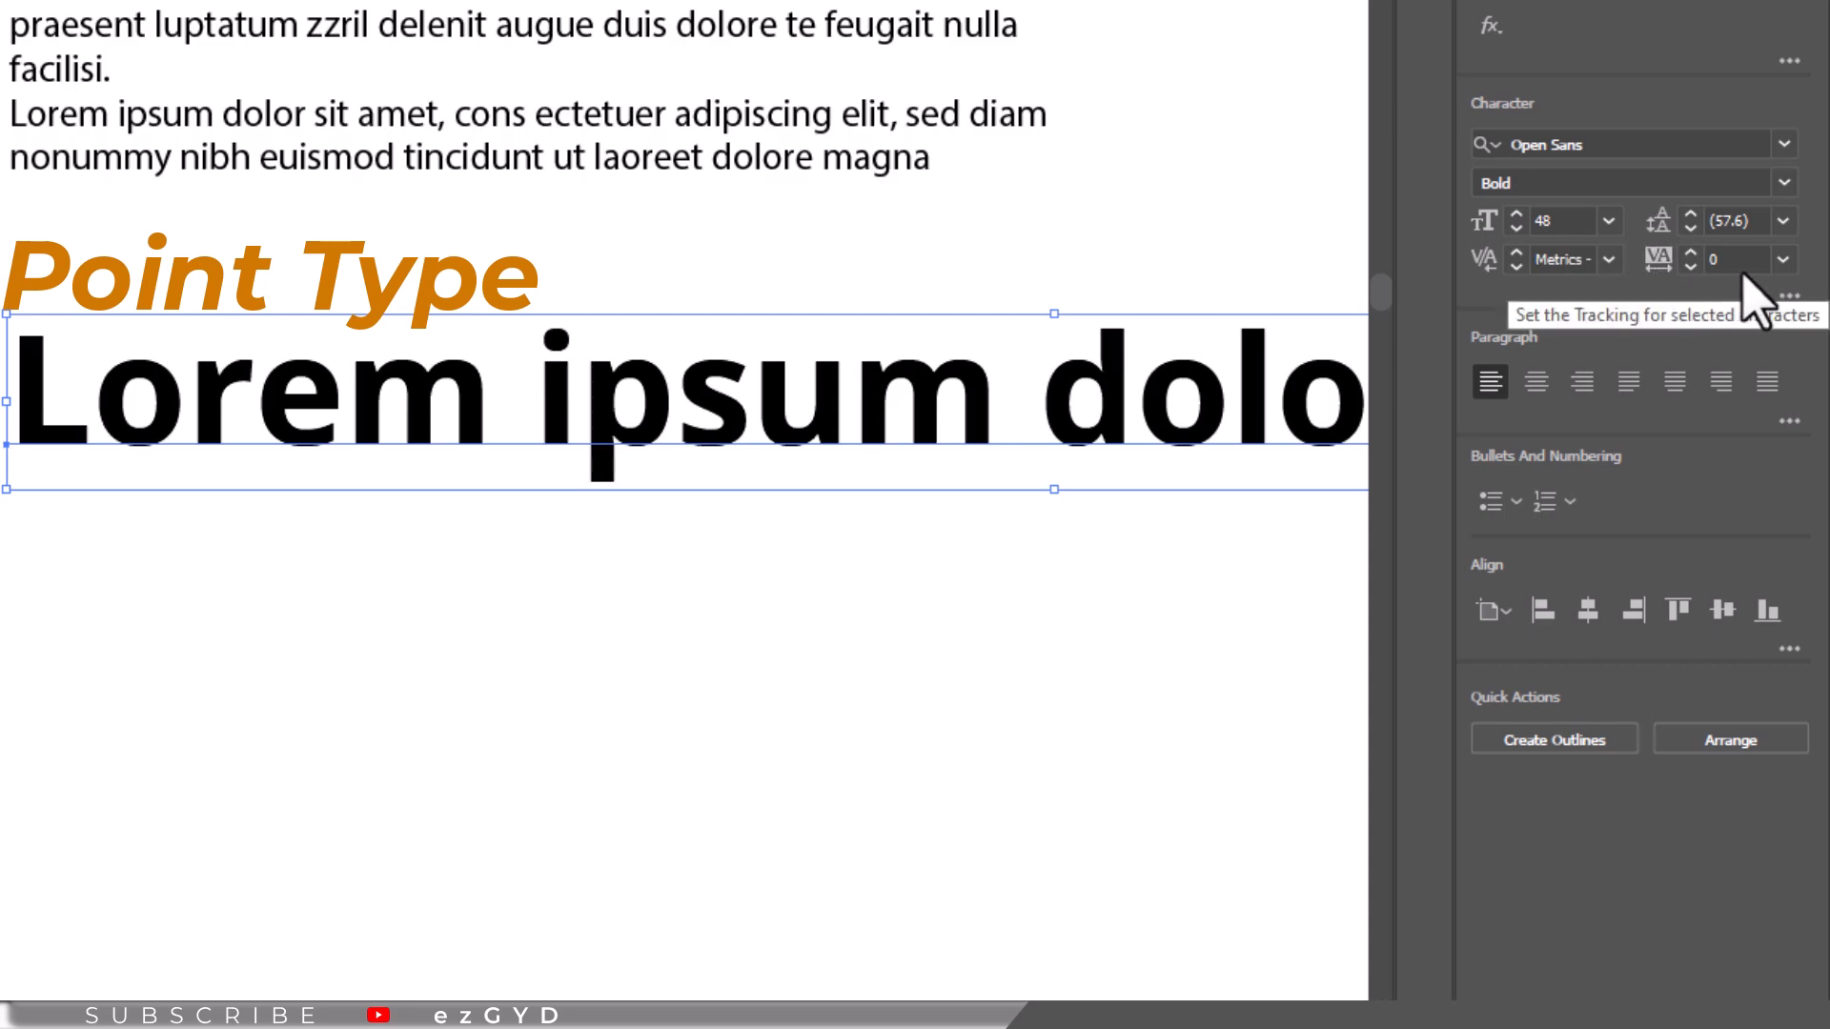
click(1782, 260)
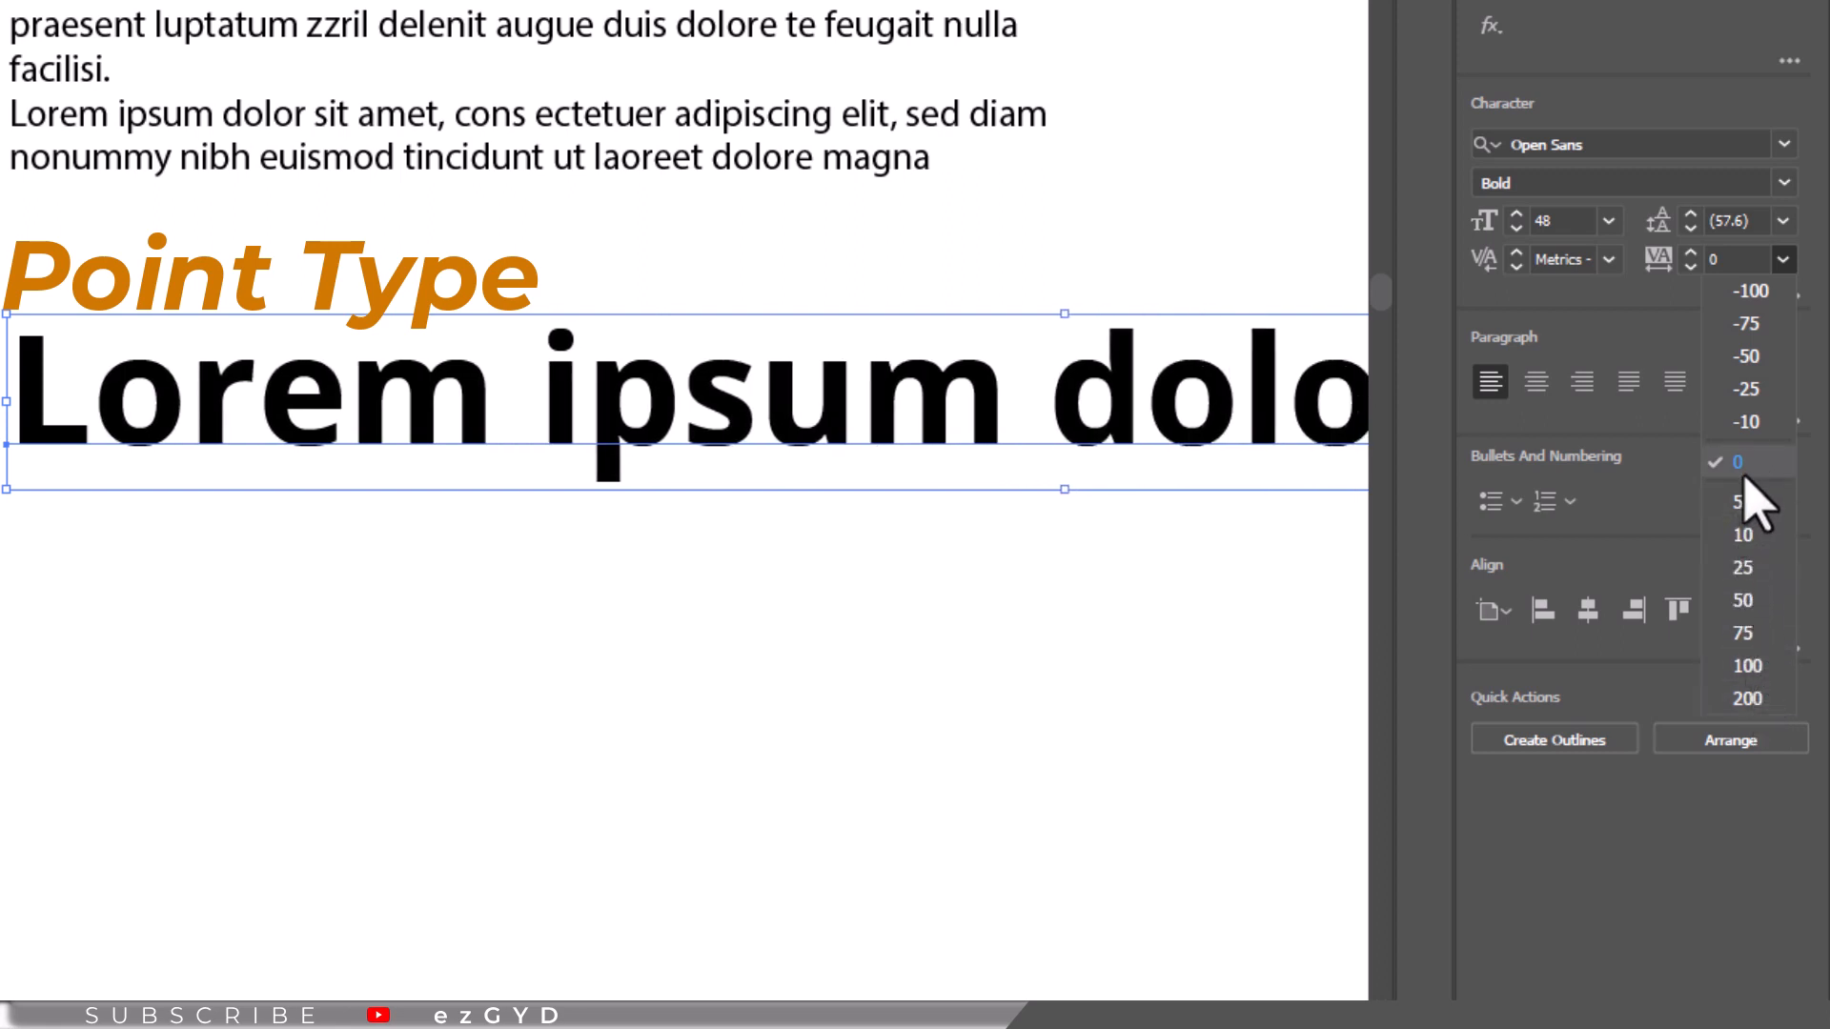
click(1747, 421)
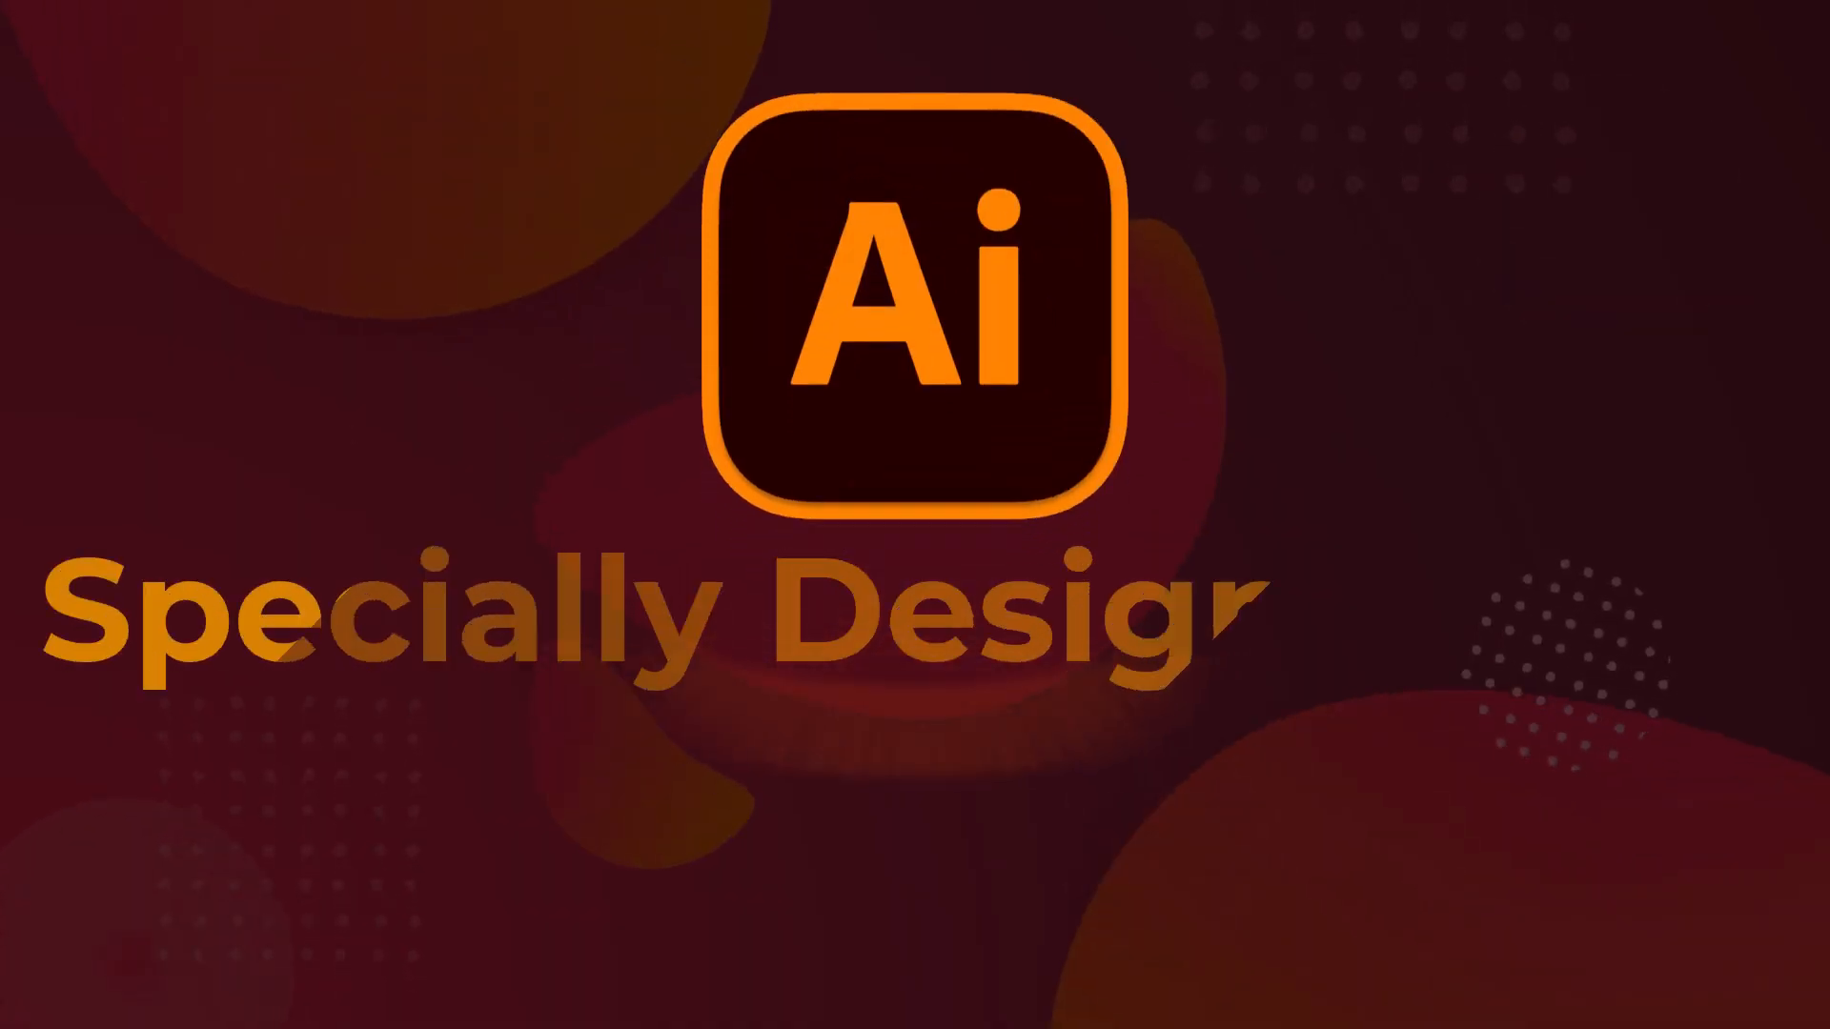